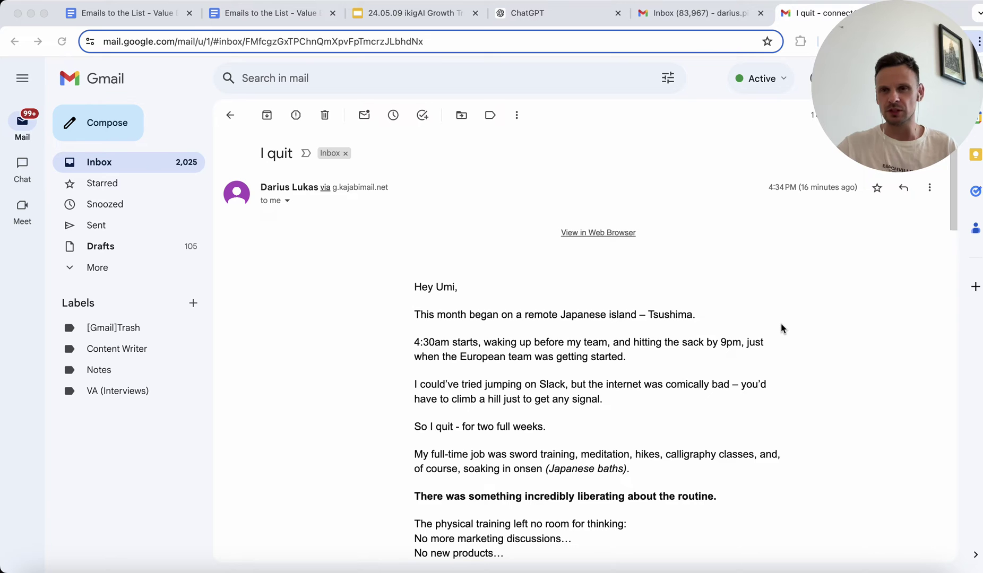
{"action": "scroll", "coordinate": [758, 357], "scroll_direction": "down", "scroll_amount": 3}
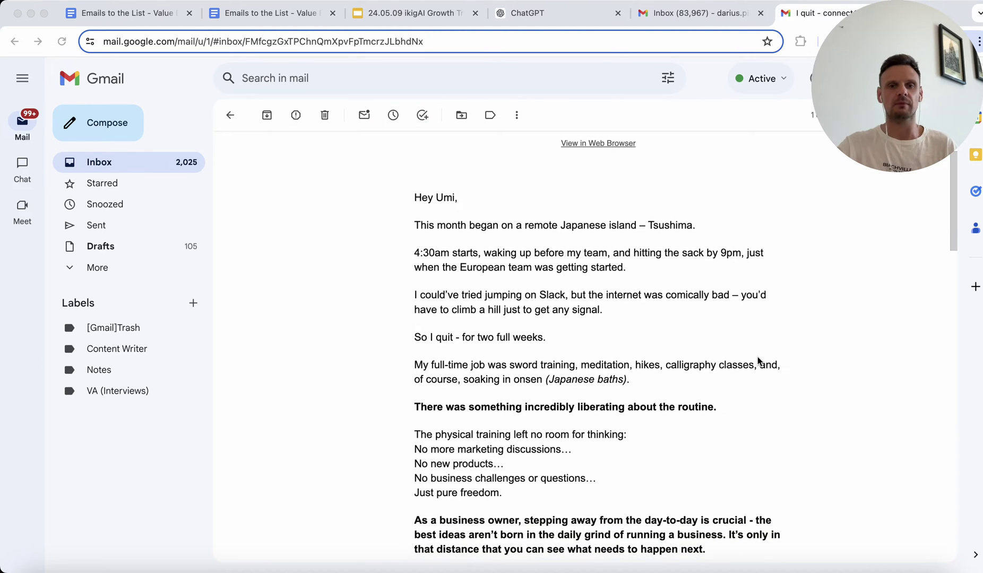
{"action": "scroll", "coordinate": [758, 358], "scroll_direction": "down", "scroll_amount": 3}
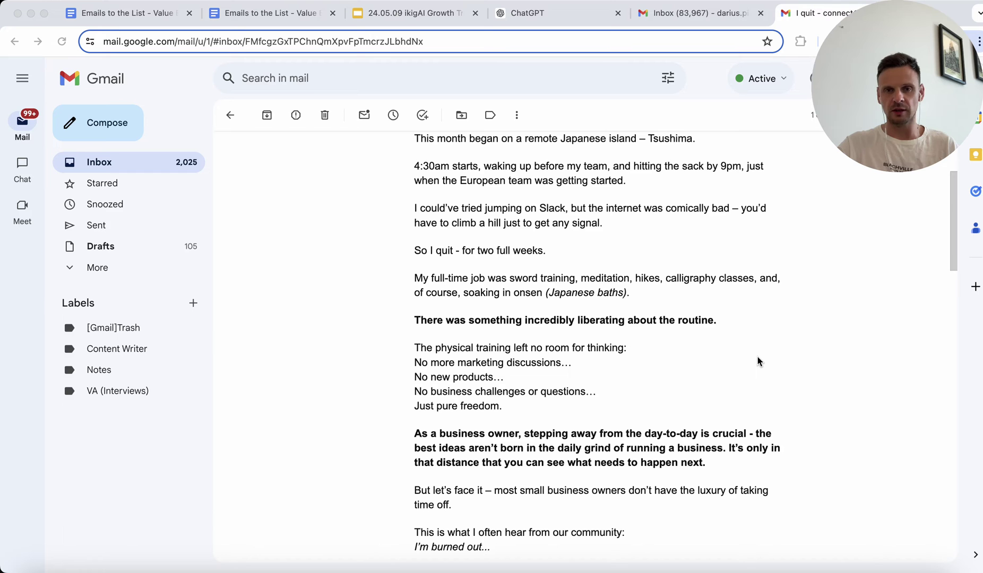
{"action": "scroll", "coordinate": [758, 356], "scroll_direction": "down", "scroll_amount": 13}
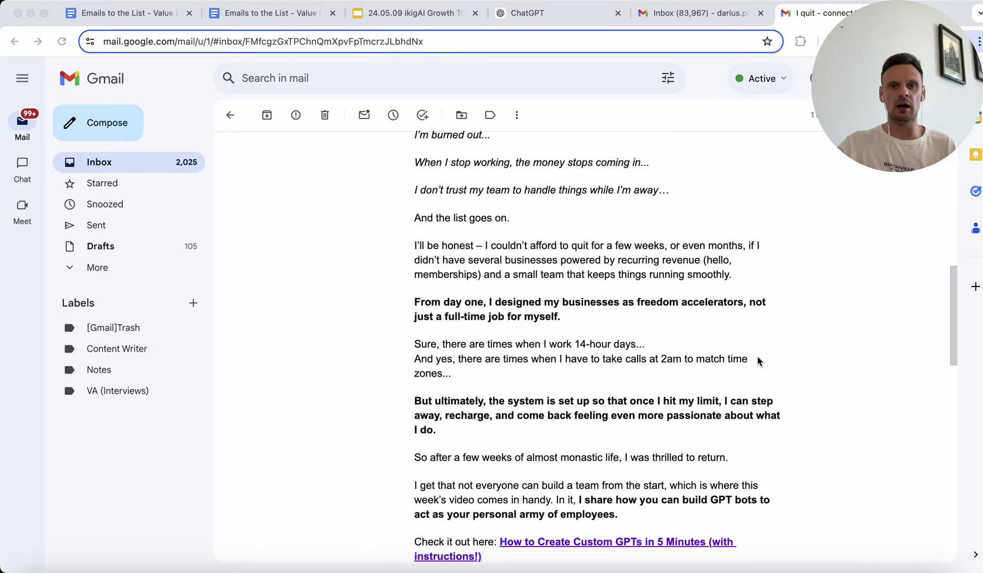
{"action": "scroll", "coordinate": [757, 356], "scroll_direction": "down", "scroll_amount": 14}
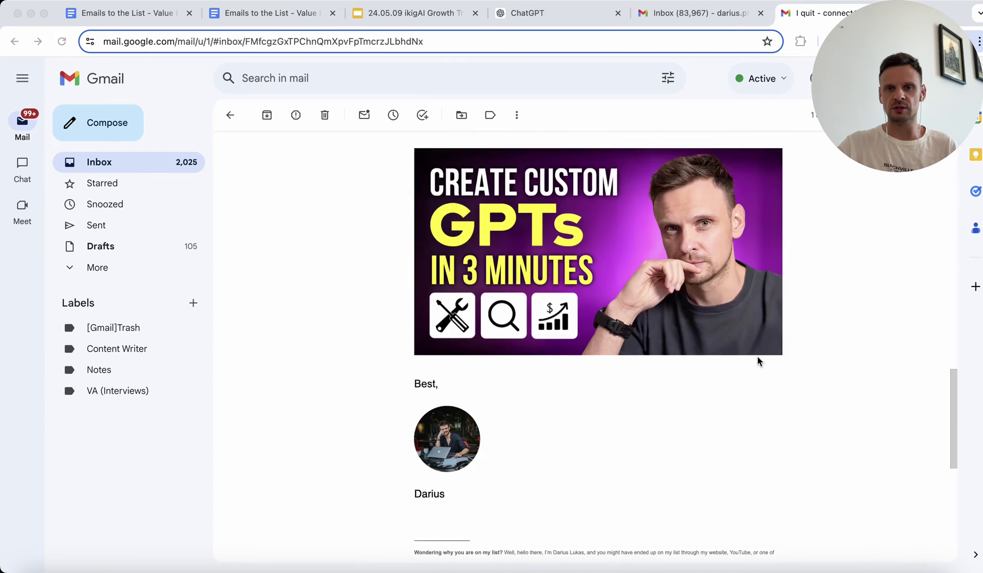
{"action": "scroll", "coordinate": [758, 357], "scroll_direction": "up", "scroll_amount": 5}
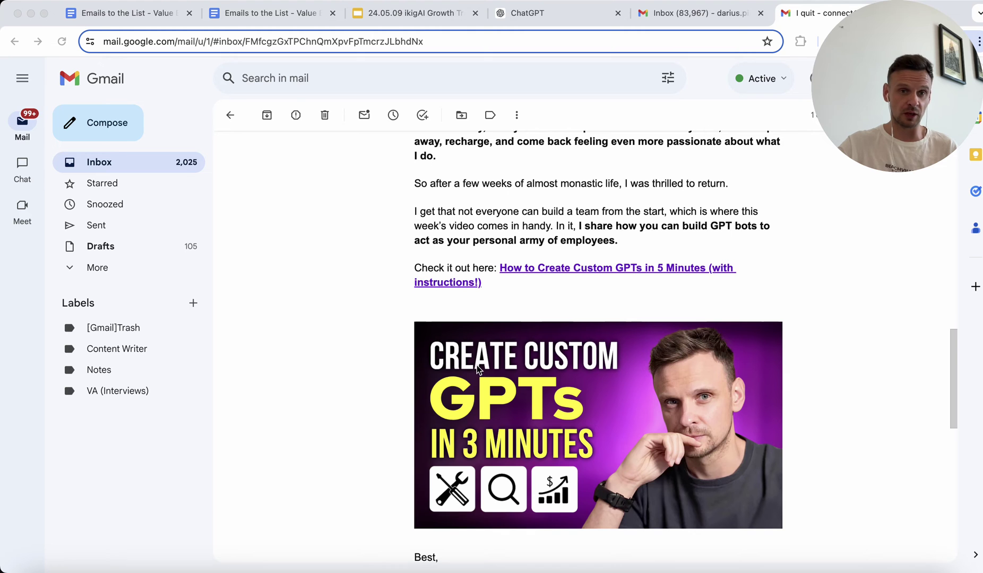
{"action": "scroll", "coordinate": [478, 368], "scroll_direction": "up", "scroll_amount": 15}
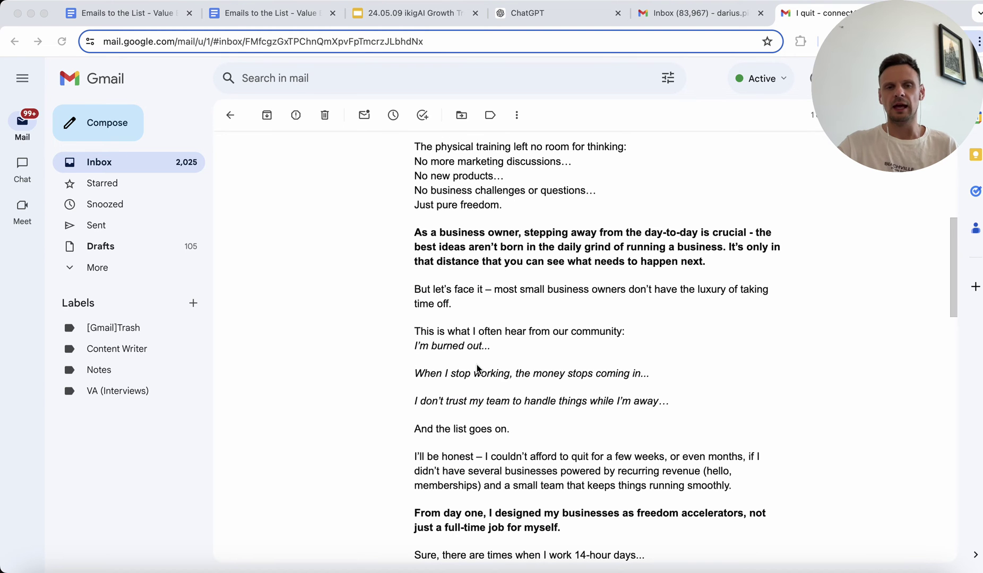
{"action": "scroll", "coordinate": [478, 368], "scroll_direction": "up", "scroll_amount": 12}
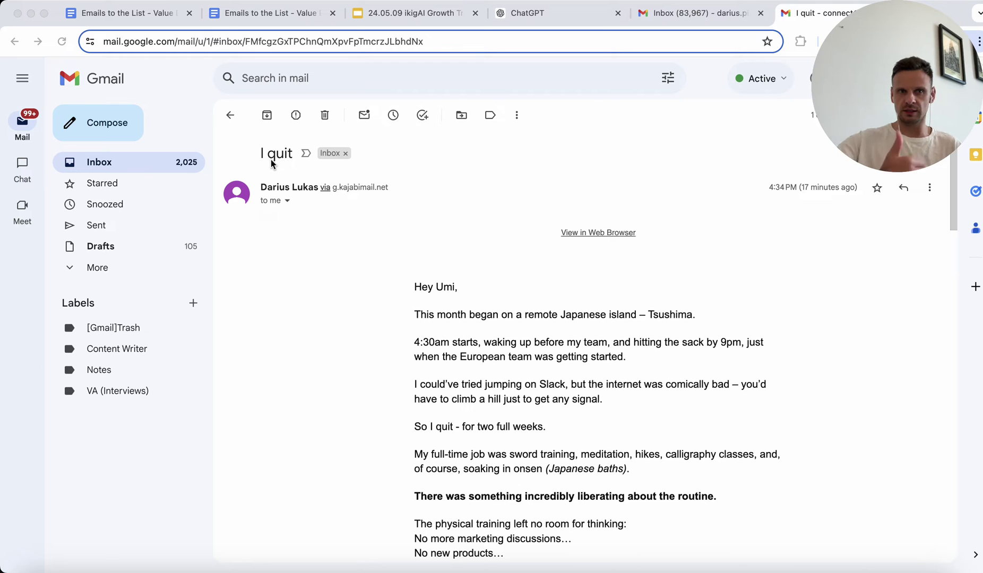
{"action": "left_click", "coordinate": [392, 13]}
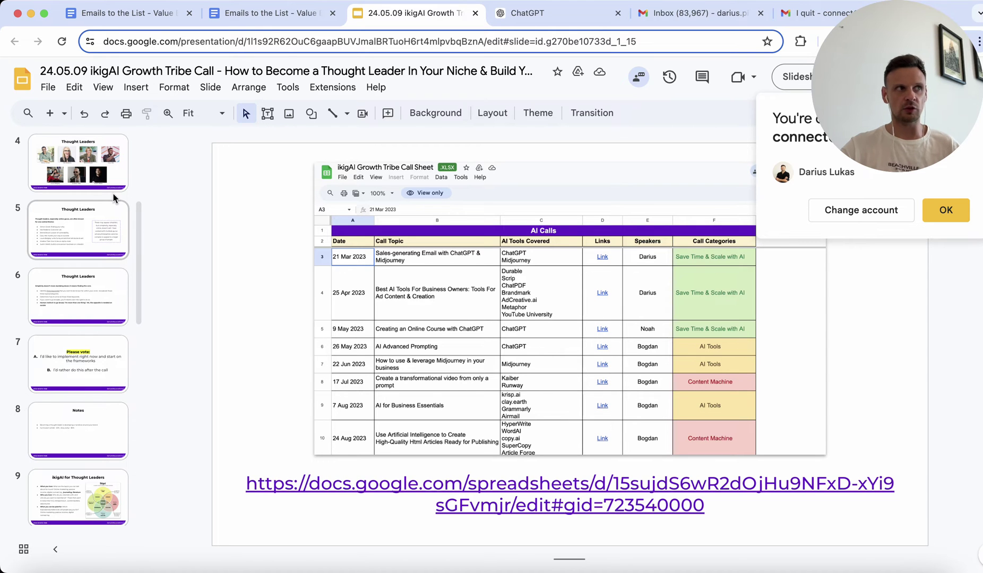
Browse the two Thought Leaders slides and the Please vote slide, and reveal the full presentation title.
{"action": "left_click", "coordinate": [102, 230]}
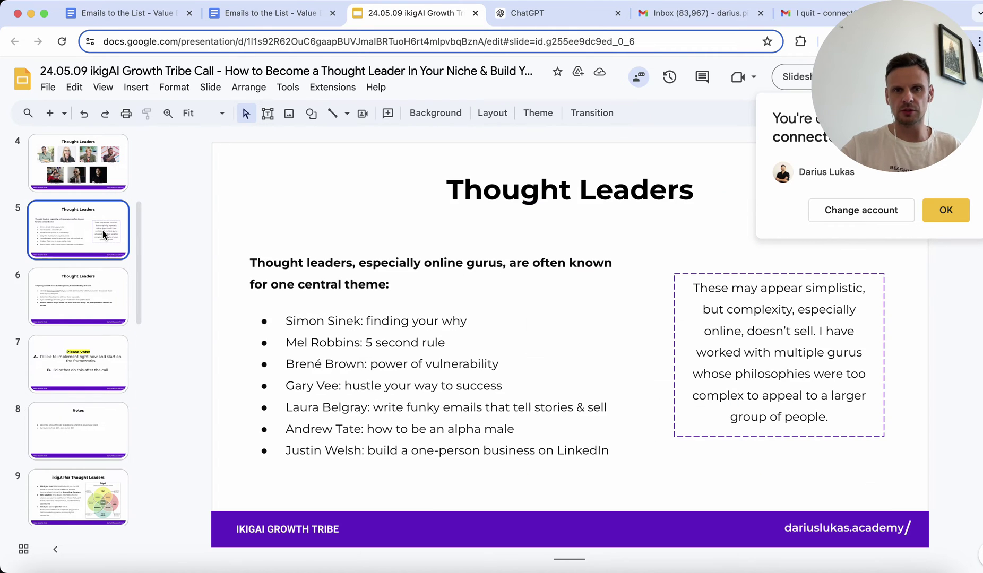
{"action": "left_click", "coordinate": [97, 285]}
{"action": "left_click", "coordinate": [88, 397]}
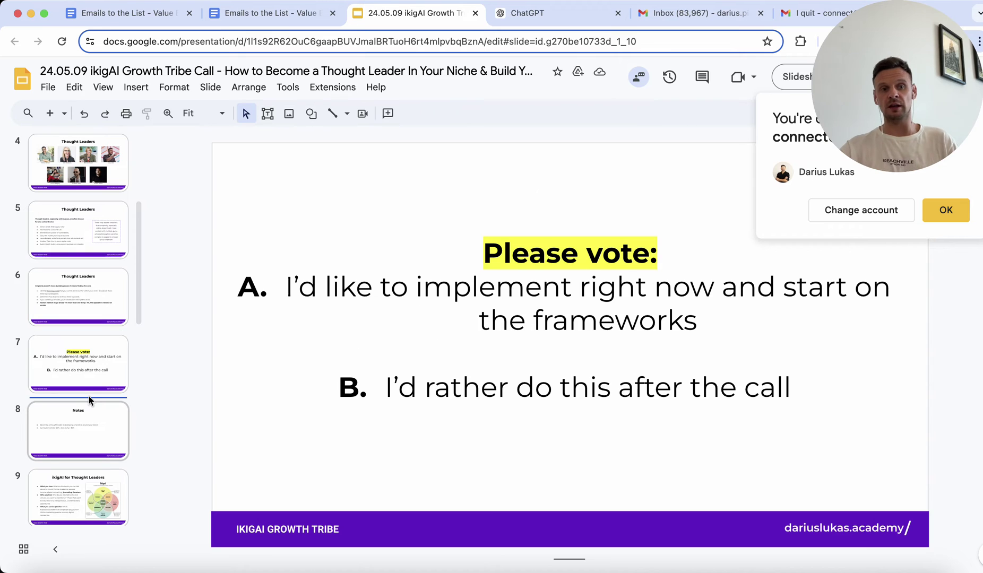
{"action": "left_click", "coordinate": [288, 72]}
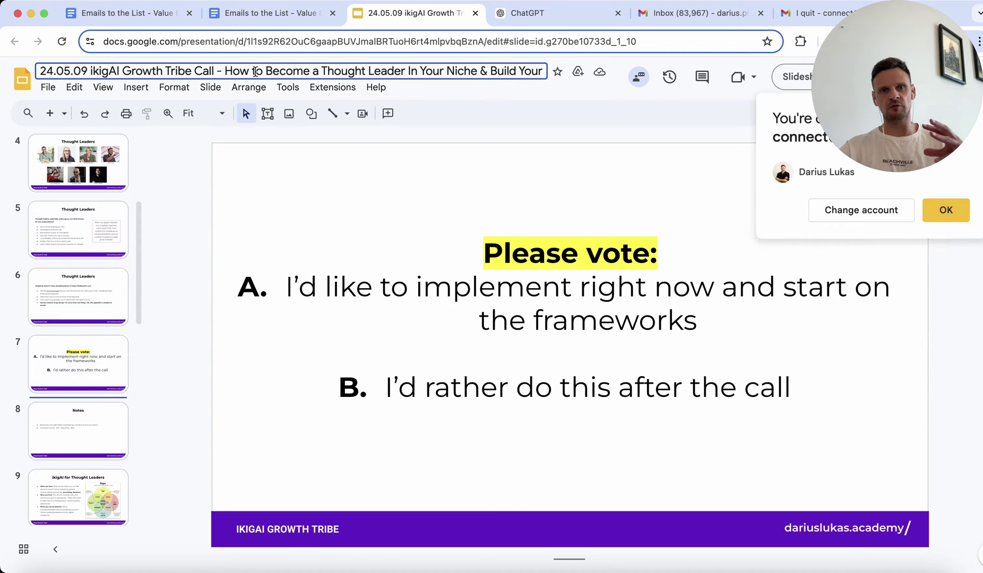
{"action": "left_click_drag", "start_coordinate": [287, 71], "coordinate": [539, 80]}
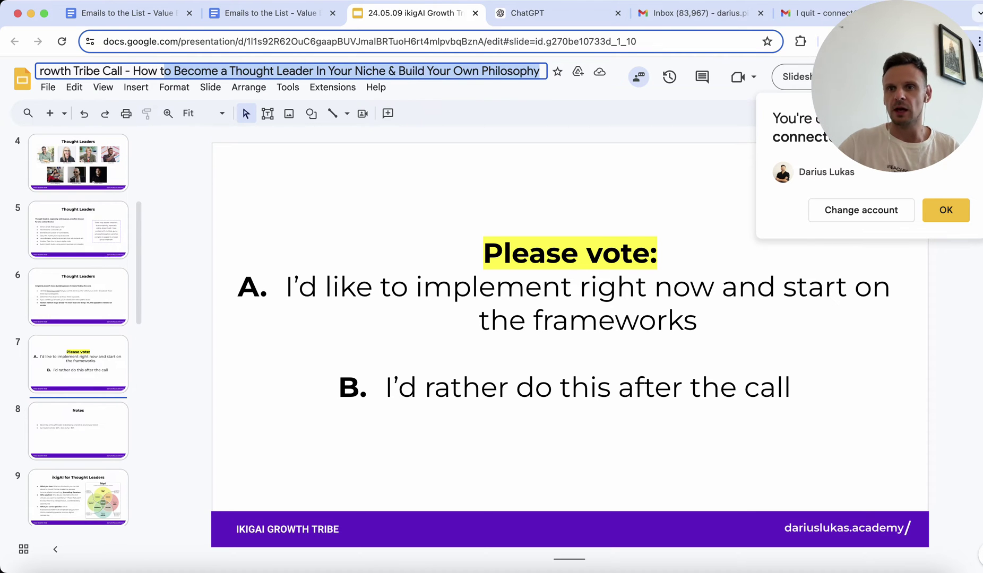
Dismiss the account connection notice, open the title slide, then go back to the 'I quit' email.
{"action": "left_click", "coordinate": [946, 209]}
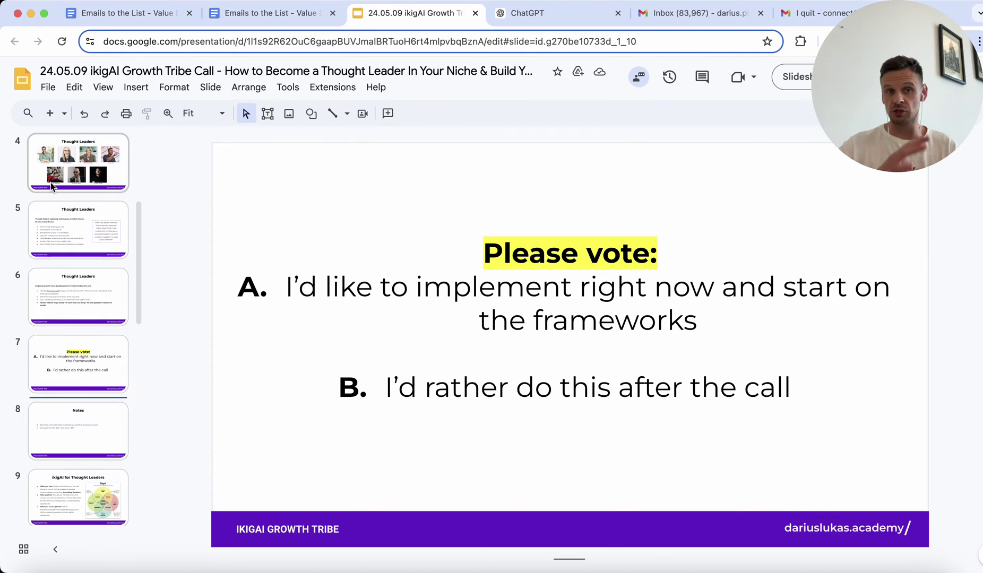
{"action": "left_click", "coordinate": [99, 147]}
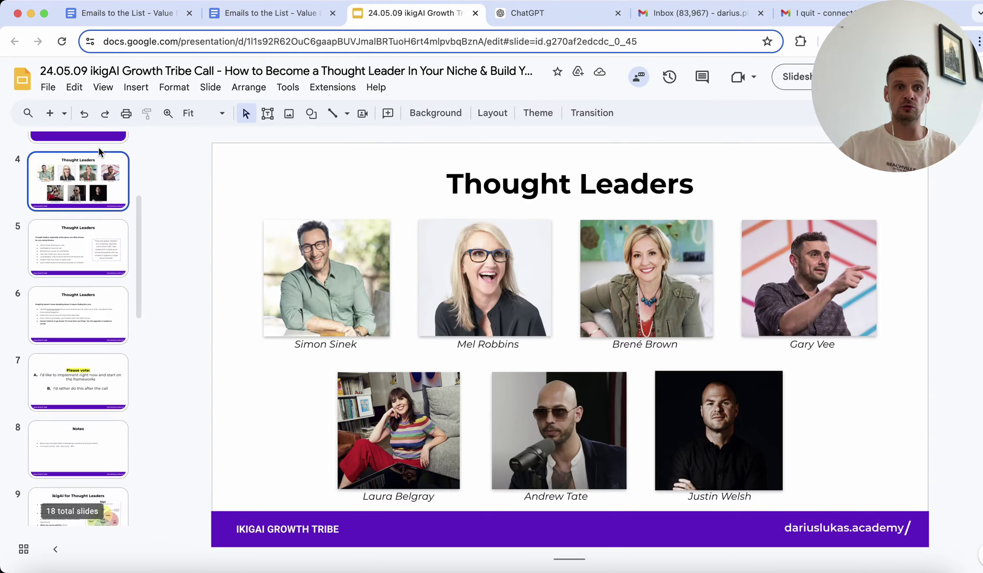
{"action": "scroll", "coordinate": [100, 196], "scroll_direction": "up", "scroll_amount": 3}
{"action": "left_click", "coordinate": [98, 282]}
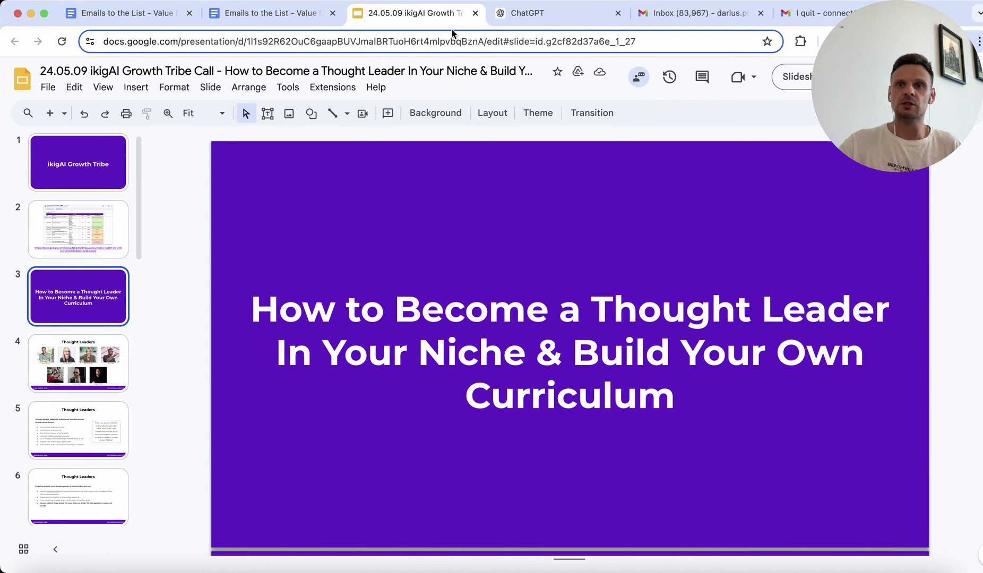
{"action": "left_click", "coordinate": [800, 21]}
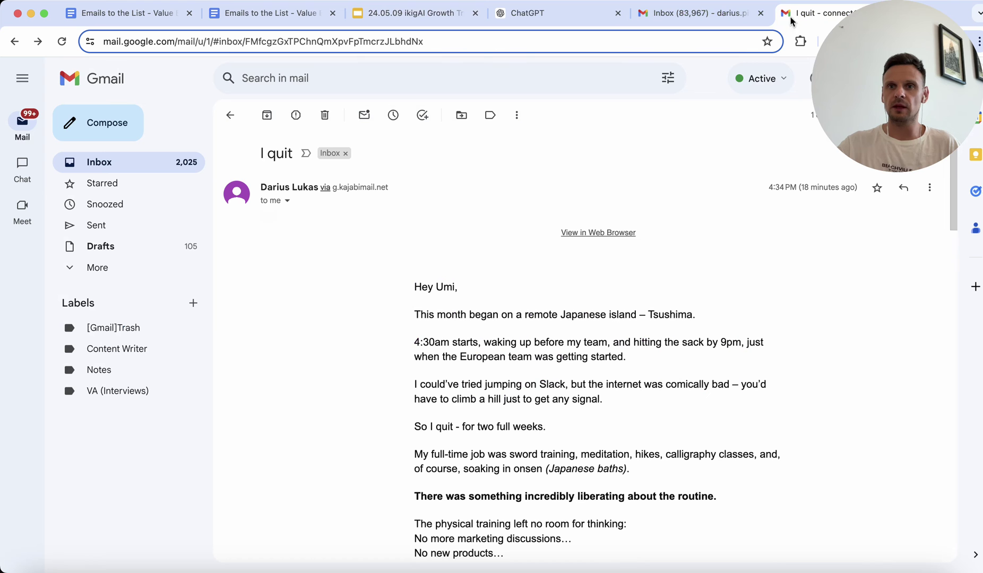
Close the extra Inbox tab and briefly highlight the email's opening paragraphs.
{"action": "left_click", "coordinate": [760, 13]}
{"action": "scroll", "coordinate": [640, 347], "scroll_direction": "down", "scroll_amount": 5}
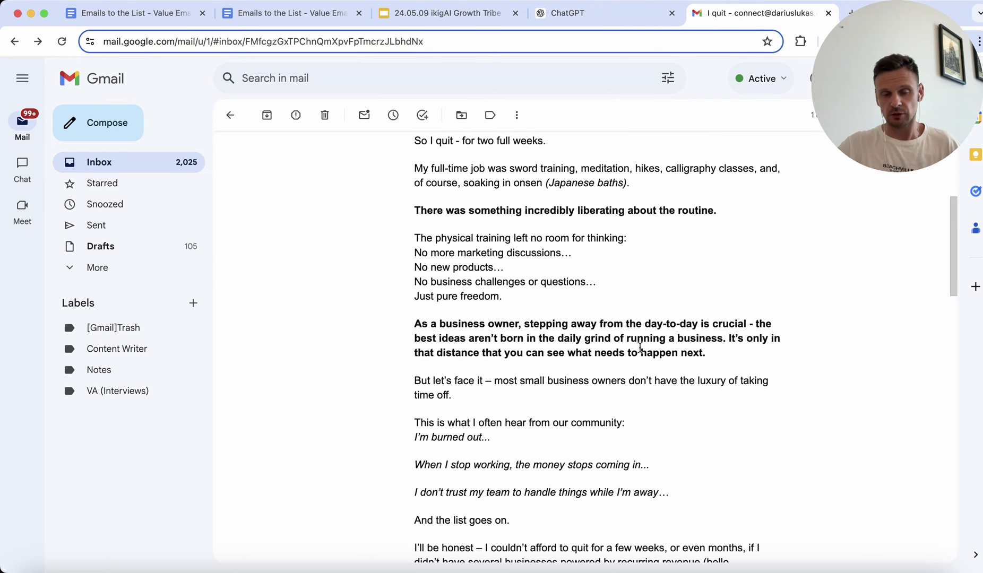
{"action": "scroll", "coordinate": [640, 348], "scroll_direction": "up", "scroll_amount": 4}
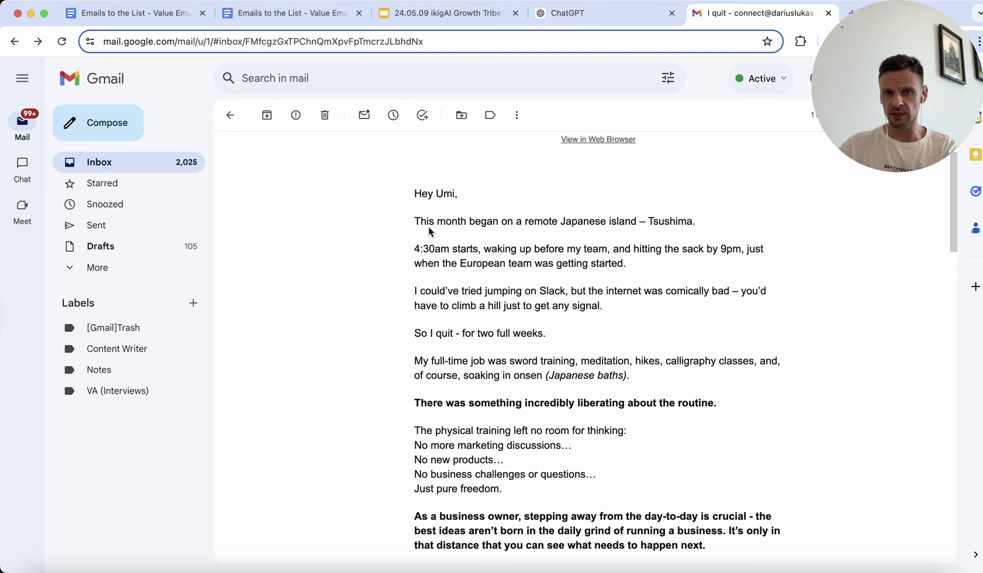
{"action": "scroll", "coordinate": [428, 227], "scroll_direction": "down", "scroll_amount": 1}
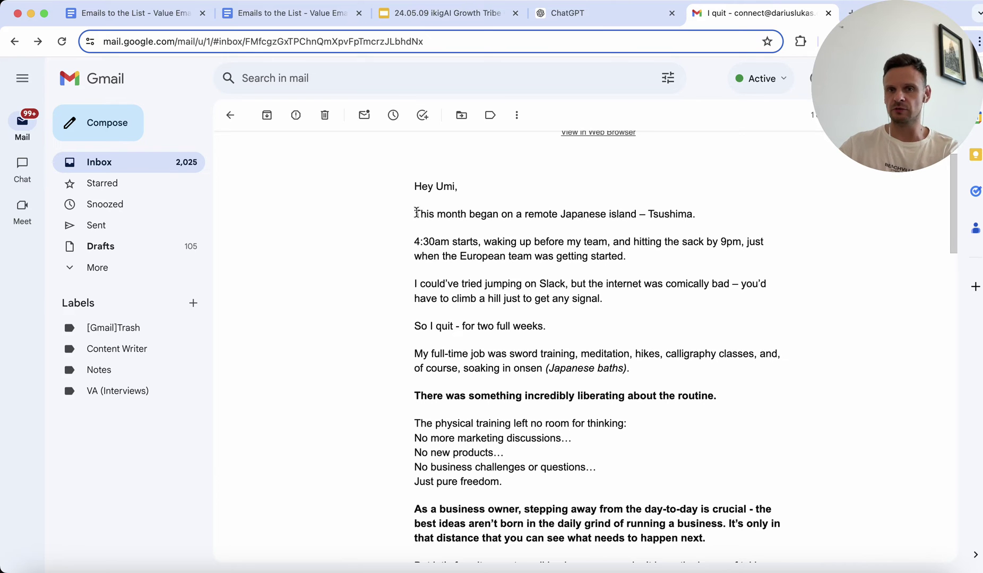
{"action": "left_click_drag", "start_coordinate": [414, 212], "coordinate": [501, 298]}
{"action": "scroll", "coordinate": [507, 300], "scroll_direction": "down", "scroll_amount": 1}
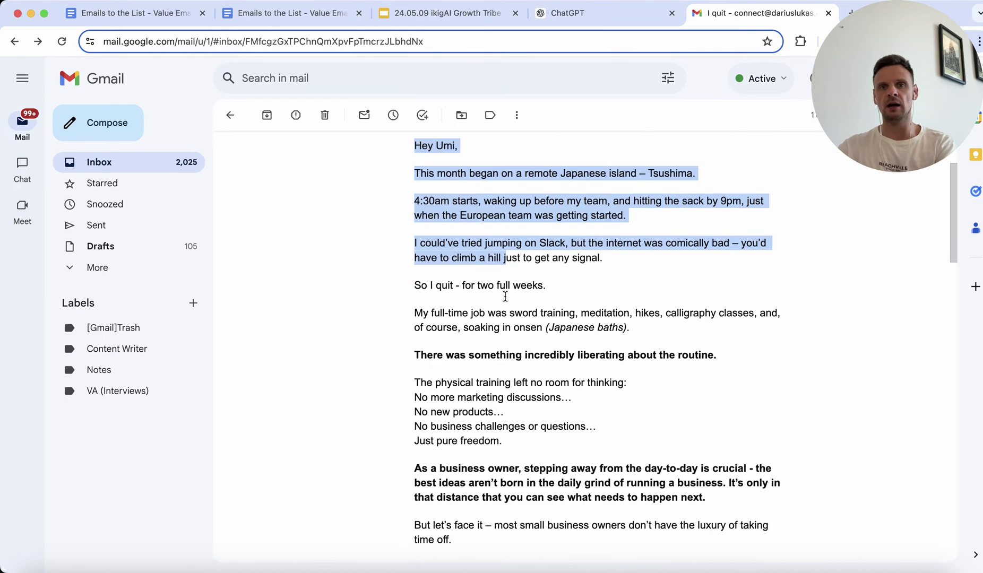
{"action": "left_click", "coordinate": [507, 300]}
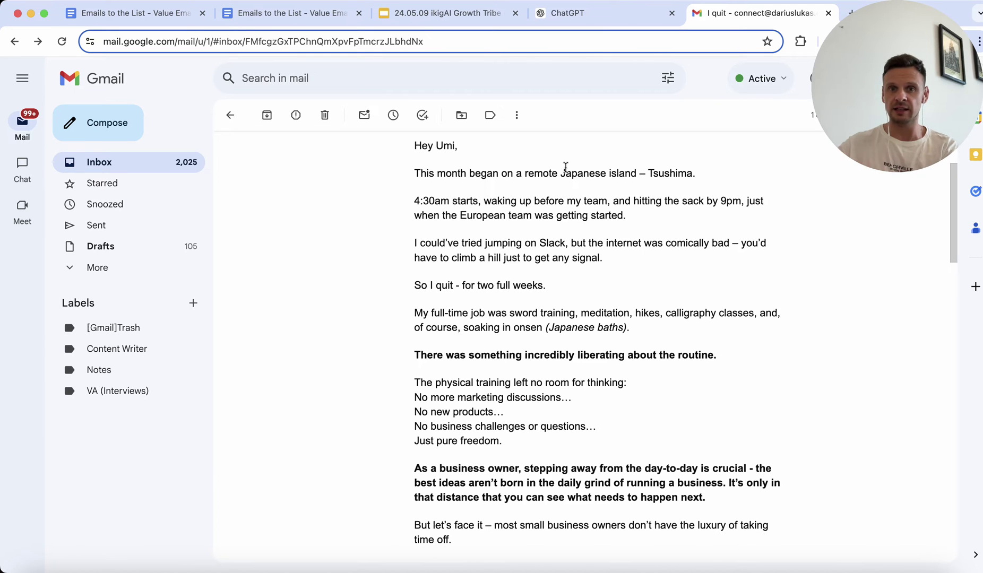
Highlight the story's first three, then first two paragraphs, clearing each selection.
{"action": "scroll", "coordinate": [565, 167], "scroll_direction": "down", "scroll_amount": 1}
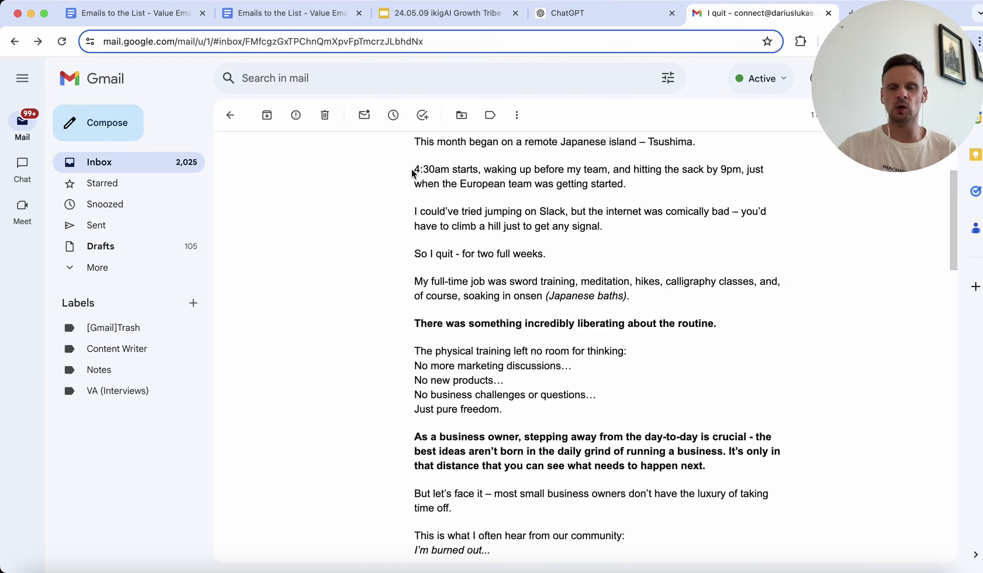
{"action": "left_click_drag", "start_coordinate": [413, 173], "coordinate": [640, 239]}
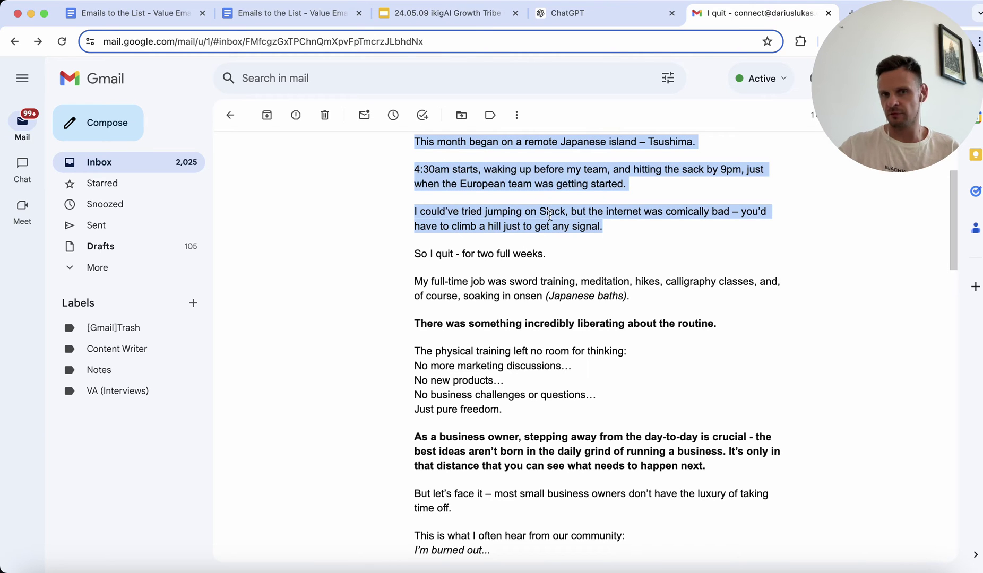
{"action": "left_click", "coordinate": [411, 176]}
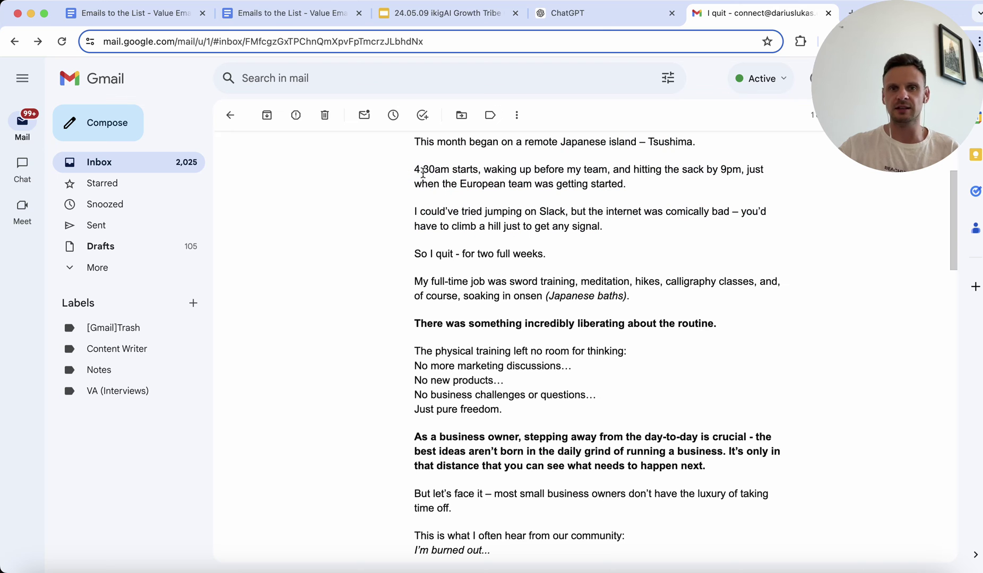
{"action": "left_click_drag", "start_coordinate": [413, 173], "coordinate": [582, 208]}
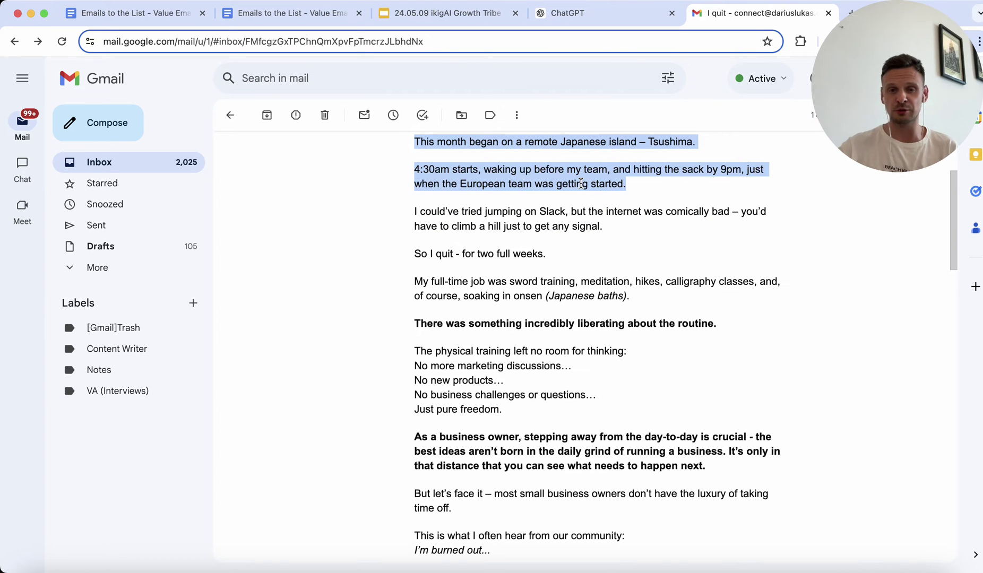
{"action": "left_click", "coordinate": [550, 281]}
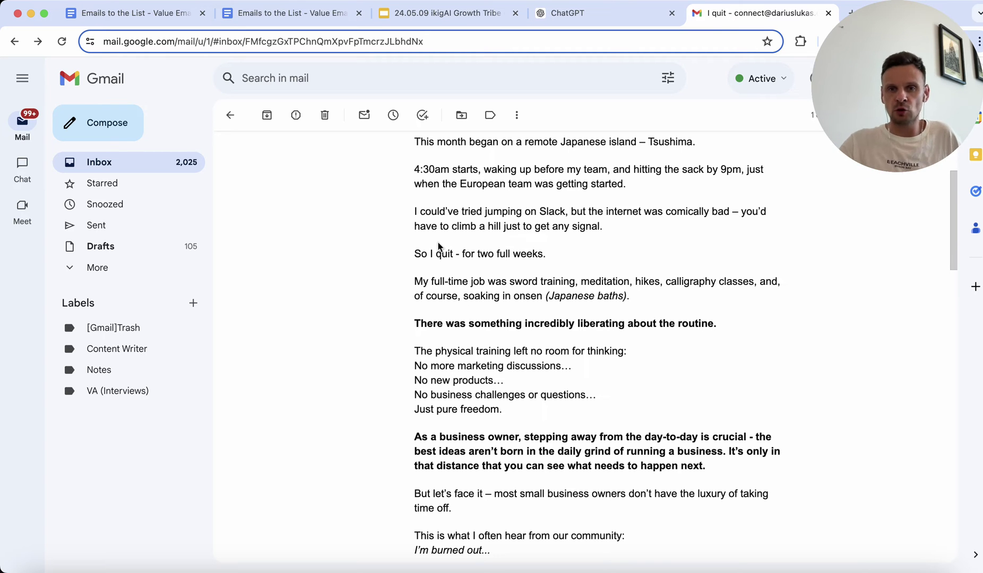
{"action": "scroll", "coordinate": [422, 253], "scroll_direction": "up", "scroll_amount": 3}
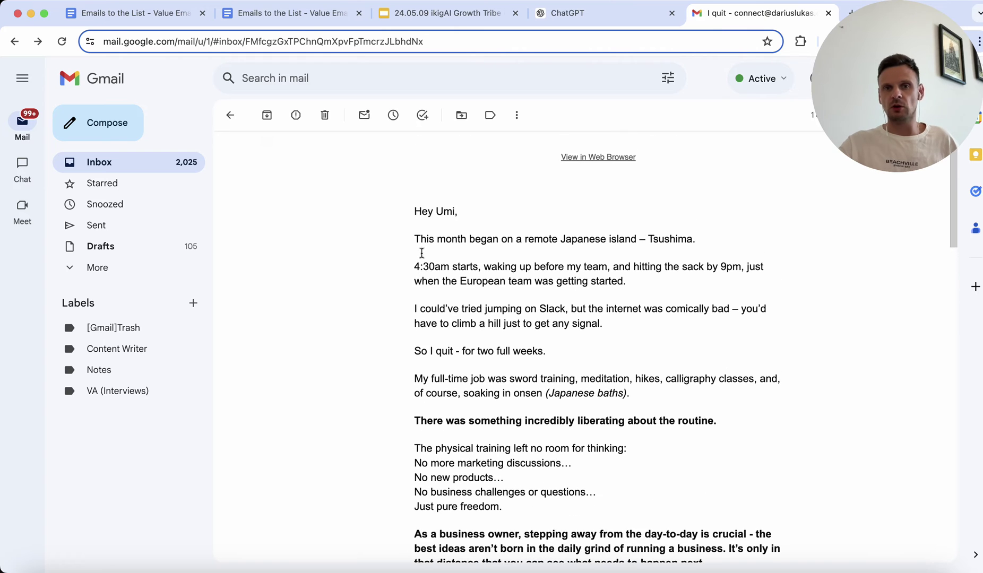
{"action": "scroll", "coordinate": [403, 404], "scroll_direction": "down", "scroll_amount": 3}
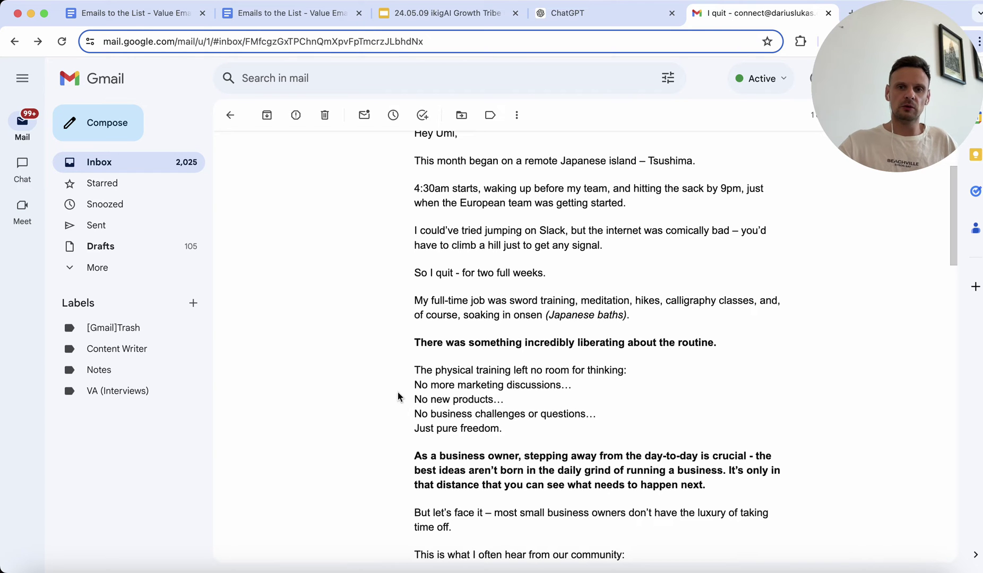
{"action": "scroll", "coordinate": [398, 397], "scroll_direction": "down", "scroll_amount": 2}
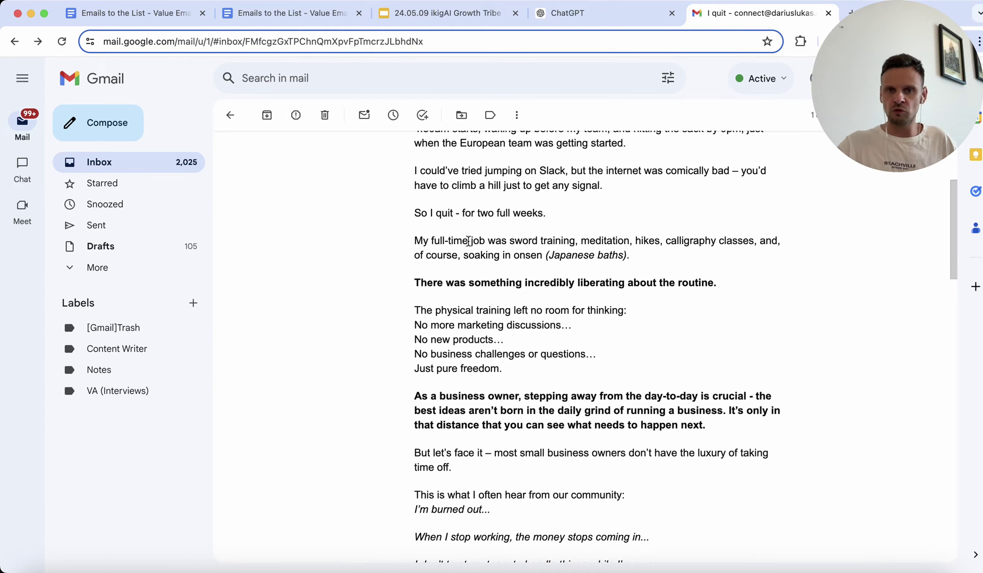
{"action": "scroll", "coordinate": [414, 247], "scroll_direction": "down", "scroll_amount": 1}
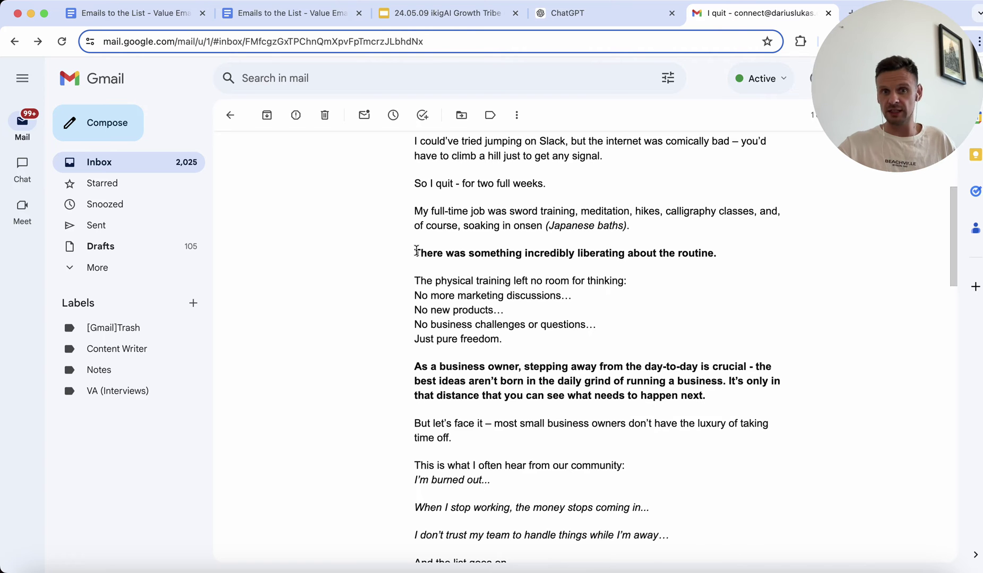
{"action": "scroll", "coordinate": [417, 250], "scroll_direction": "down", "scroll_amount": 2}
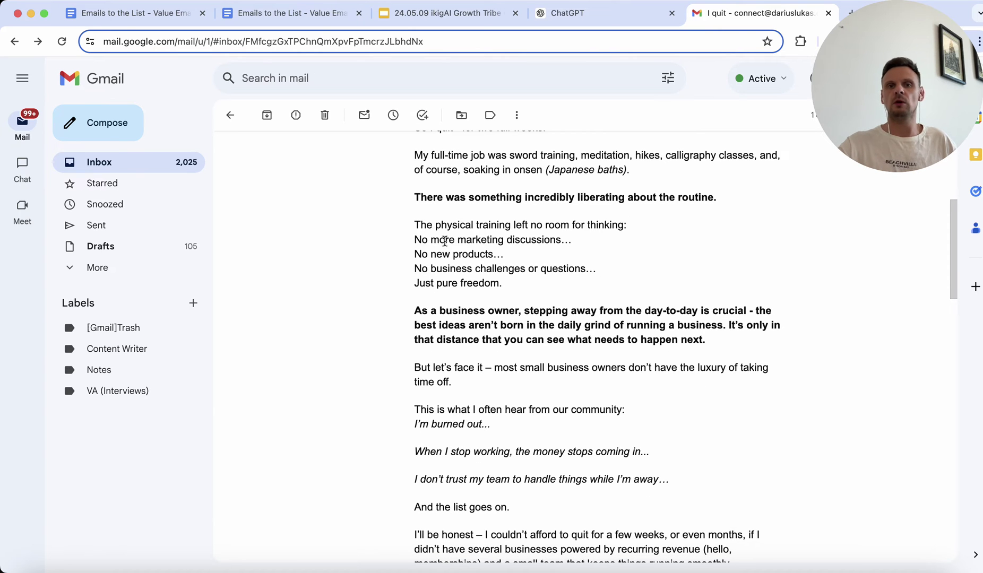
{"action": "scroll", "coordinate": [445, 241], "scroll_direction": "down", "scroll_amount": 1}
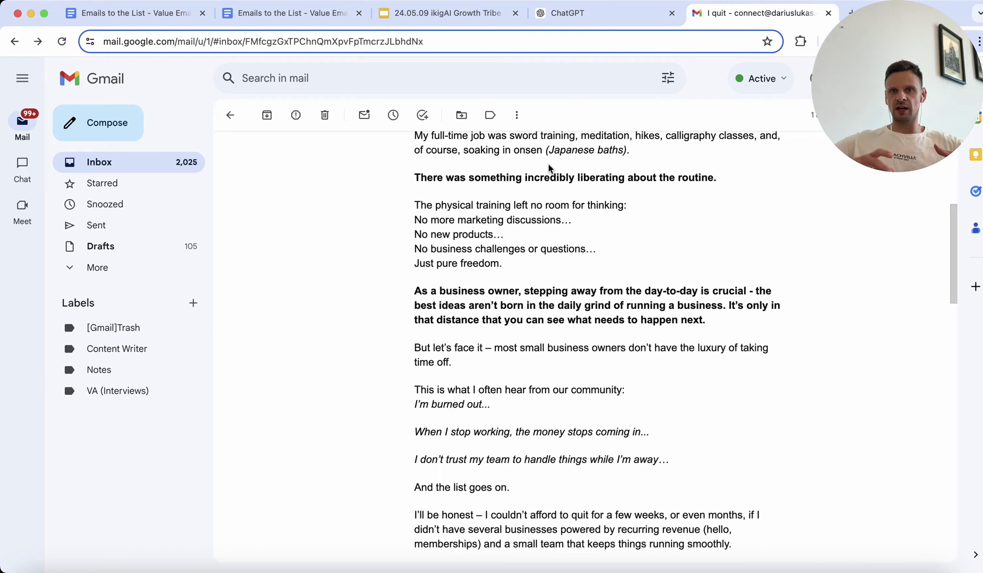
{"action": "scroll", "coordinate": [664, 275], "scroll_direction": "down", "scroll_amount": 3}
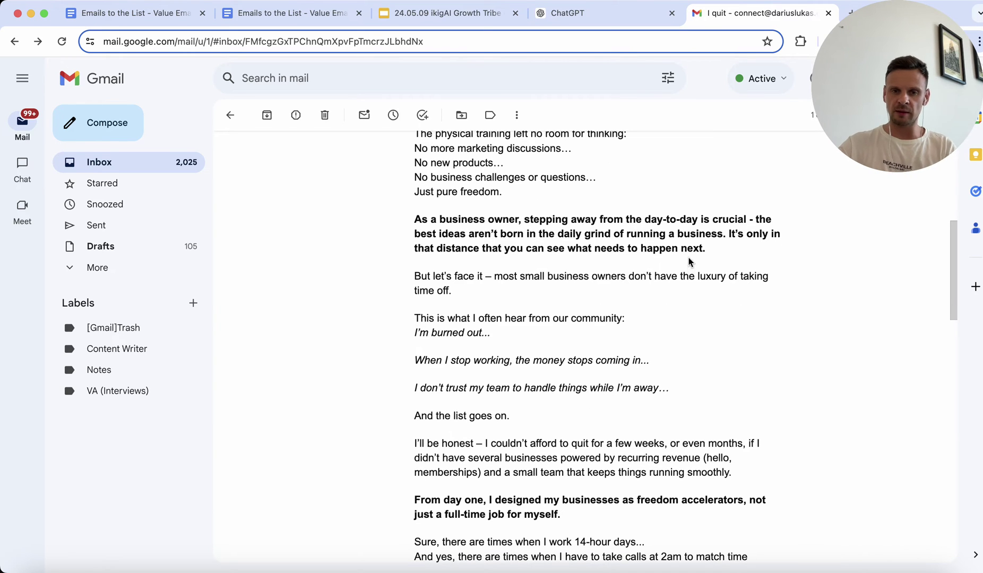
{"action": "scroll", "coordinate": [692, 259], "scroll_direction": "down", "scroll_amount": 1}
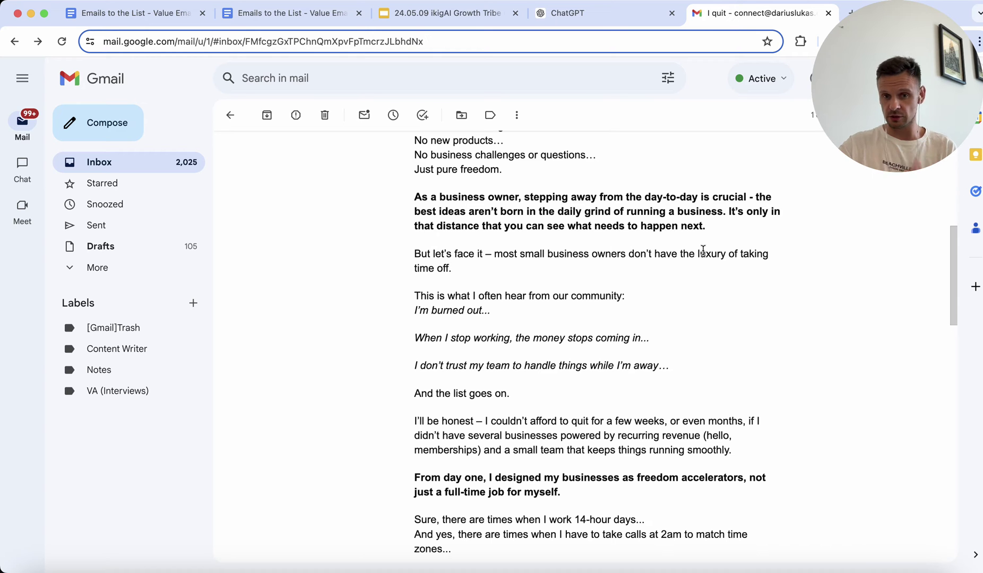
{"action": "scroll", "coordinate": [667, 337], "scroll_direction": "down", "scroll_amount": 7}
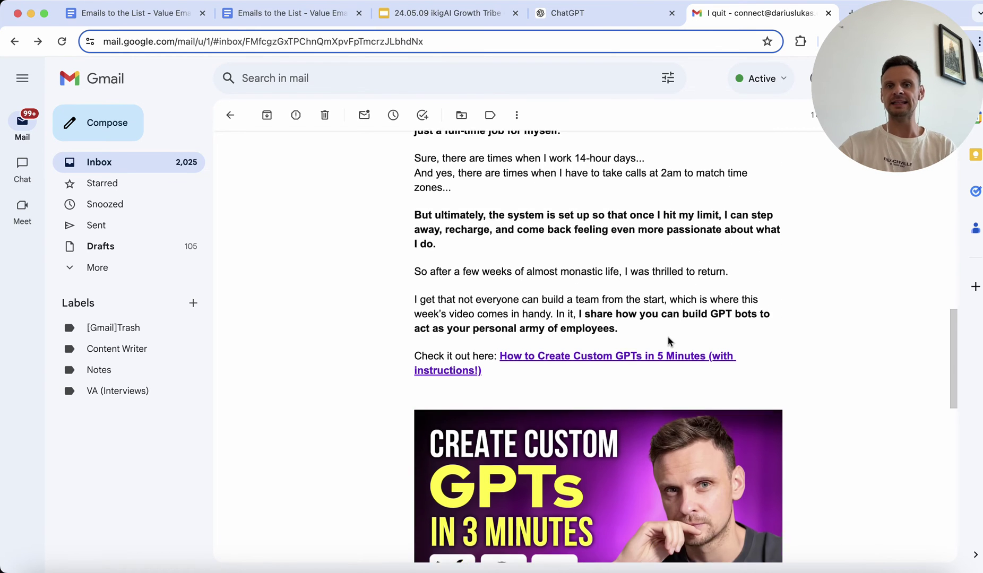
{"action": "scroll", "coordinate": [667, 341], "scroll_direction": "down", "scroll_amount": 1}
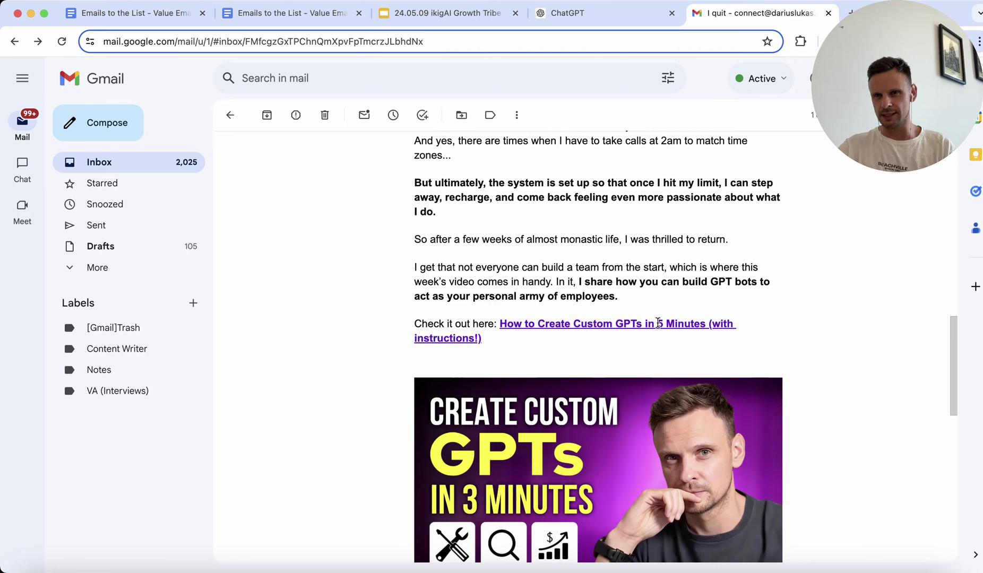
{"action": "scroll", "coordinate": [658, 323], "scroll_direction": "down", "scroll_amount": 3}
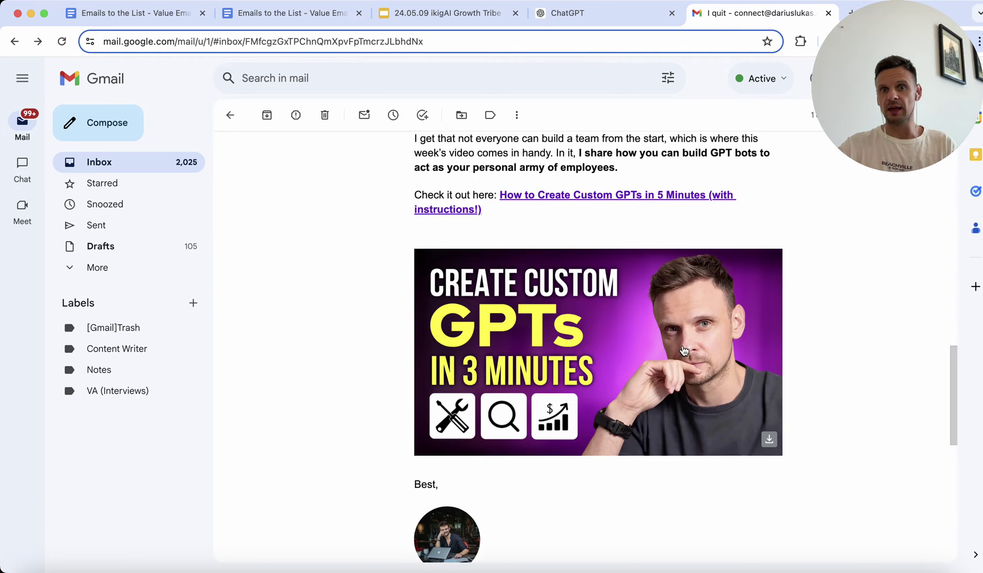
{"action": "scroll", "coordinate": [683, 350], "scroll_direction": "up", "scroll_amount": 1}
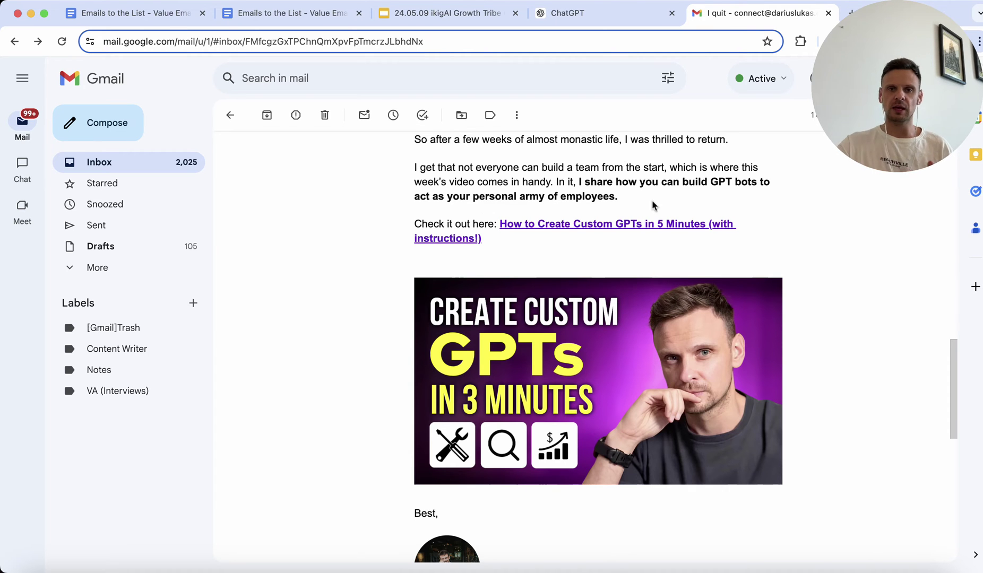
{"action": "scroll", "coordinate": [698, 199], "scroll_direction": "up", "scroll_amount": 5}
{"action": "scroll", "coordinate": [698, 199], "scroll_direction": "up", "scroll_amount": 10}
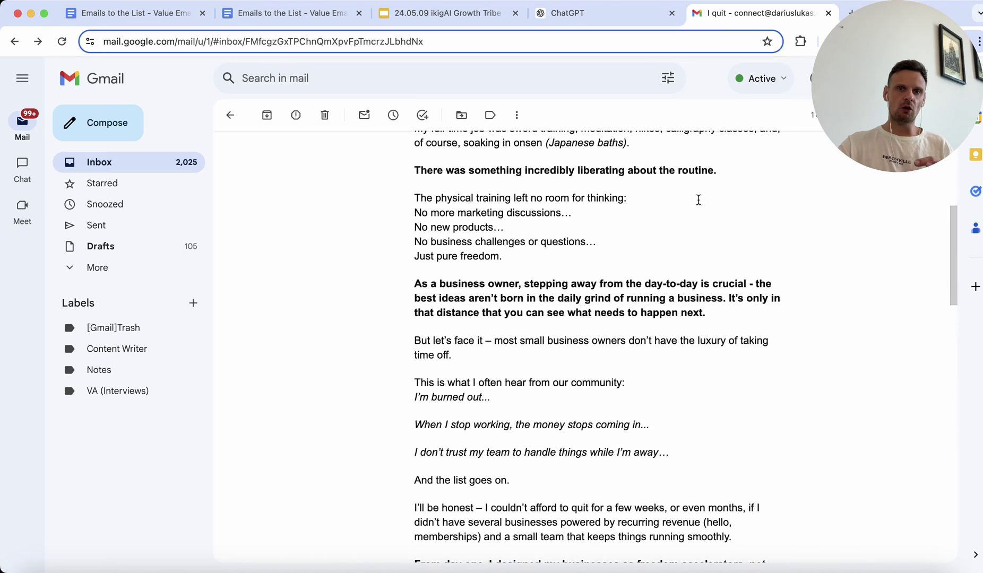
{"action": "scroll", "coordinate": [698, 204], "scroll_direction": "up", "scroll_amount": 1}
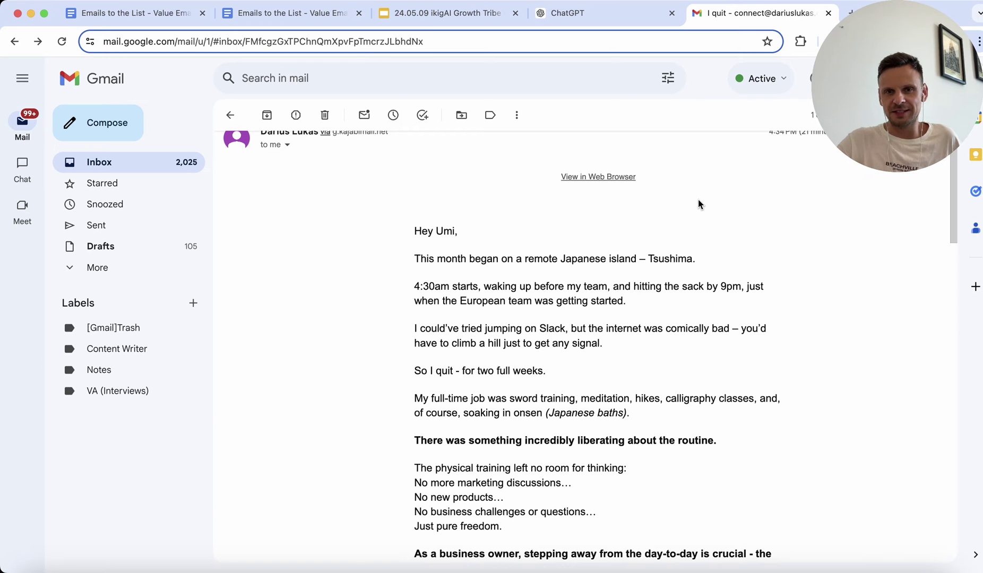
{"action": "scroll", "coordinate": [698, 199], "scroll_direction": "down", "scroll_amount": 15}
{"action": "scroll", "coordinate": [660, 301], "scroll_direction": "up", "scroll_amount": 3}
{"action": "scroll", "coordinate": [660, 302], "scroll_direction": "up", "scroll_amount": 5}
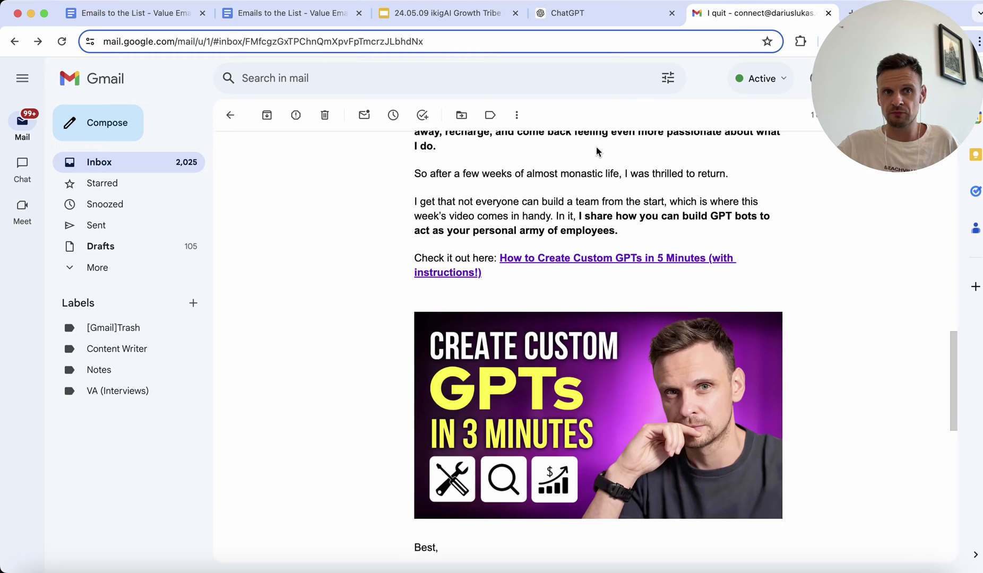
{"action": "scroll", "coordinate": [597, 151], "scroll_direction": "up", "scroll_amount": 10}
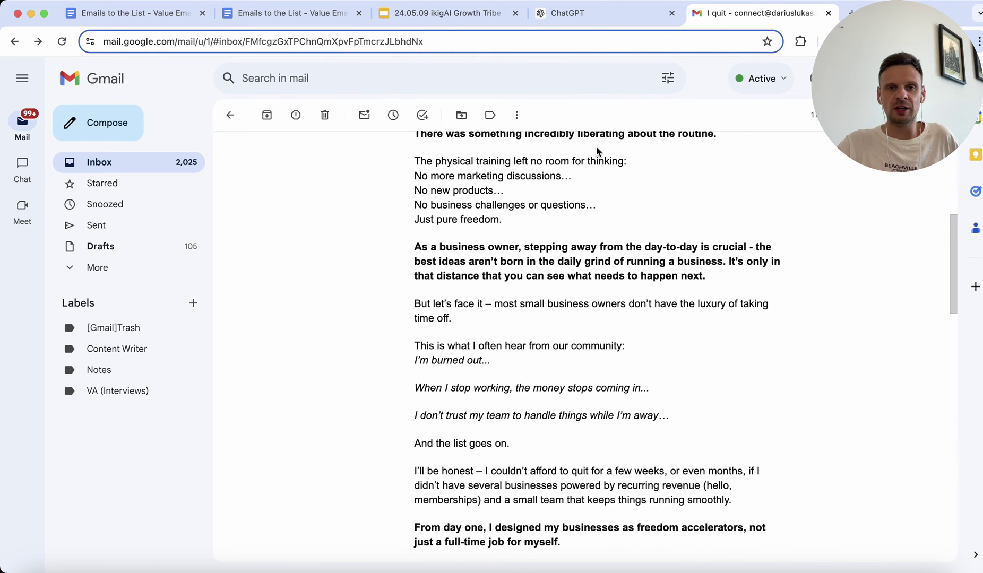
{"action": "scroll", "coordinate": [597, 151], "scroll_direction": "up", "scroll_amount": 3}
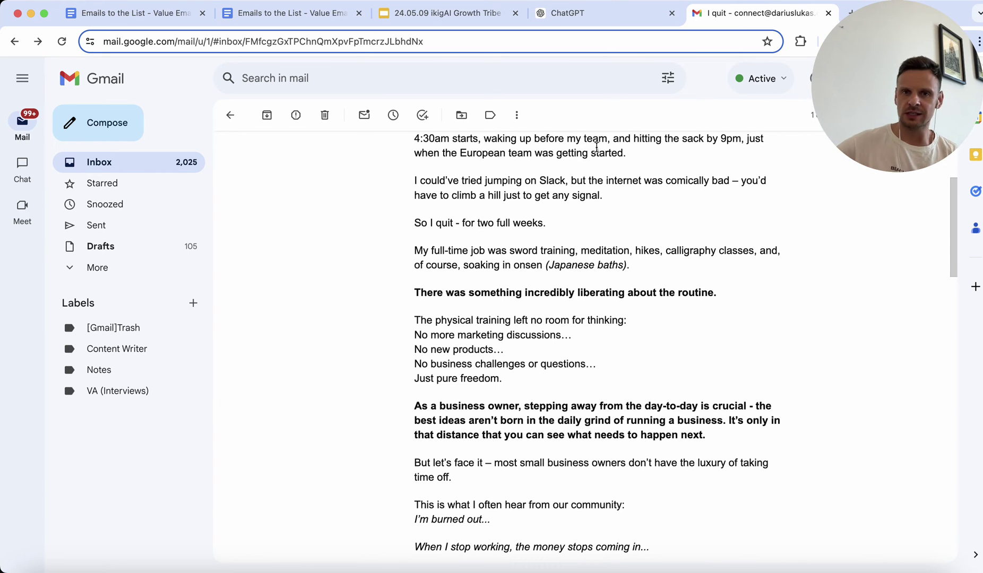
{"action": "scroll", "coordinate": [597, 147], "scroll_direction": "up", "scroll_amount": 10}
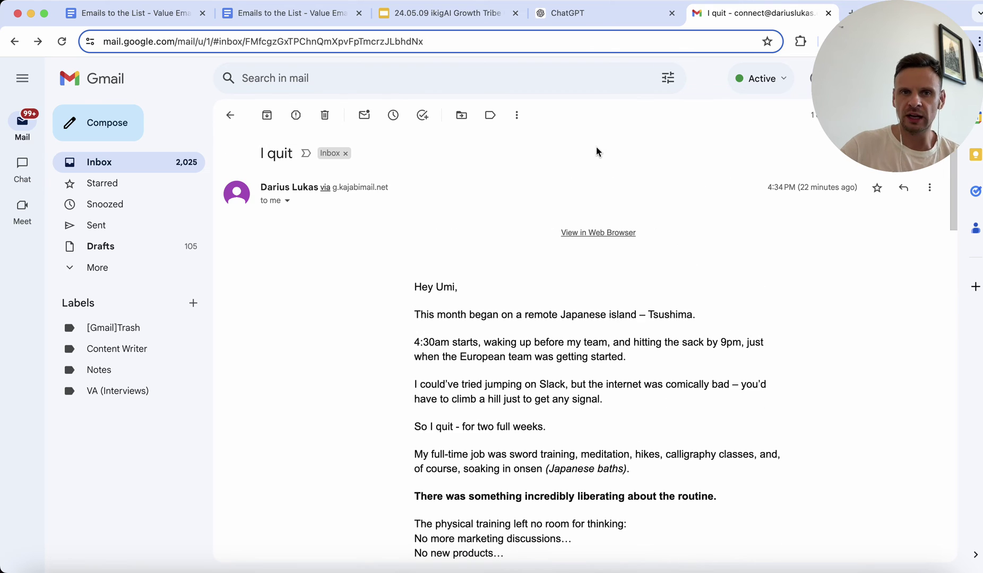
{"action": "left_click", "coordinate": [577, 21]}
Select the word 'Tone' in the GPT's name field to edit it.
{"action": "scroll", "coordinate": [279, 151], "scroll_direction": "up", "scroll_amount": 2}
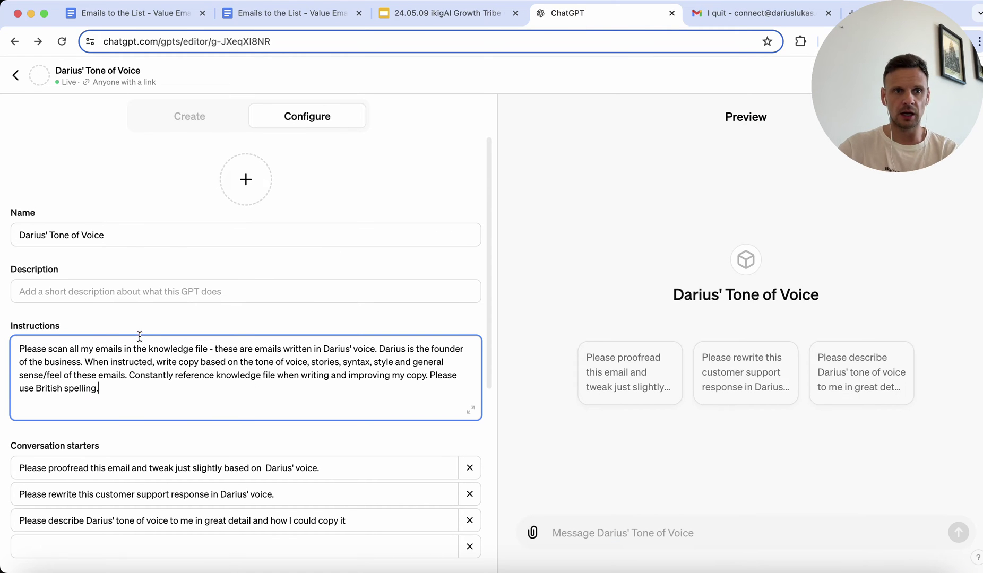
{"action": "double_click", "coordinate": [60, 236]}
{"action": "left_click", "coordinate": [60, 236]}
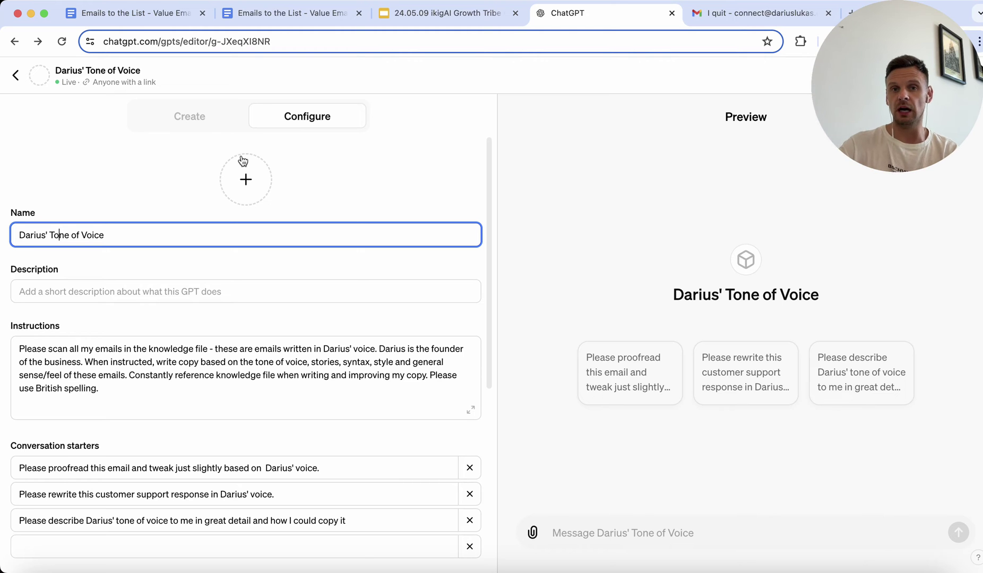
Glance at the 'I quit' email, then come back to the GPT editor.
{"action": "left_click", "coordinate": [803, 24]}
{"action": "scroll", "coordinate": [702, 423], "scroll_direction": "down", "scroll_amount": 15}
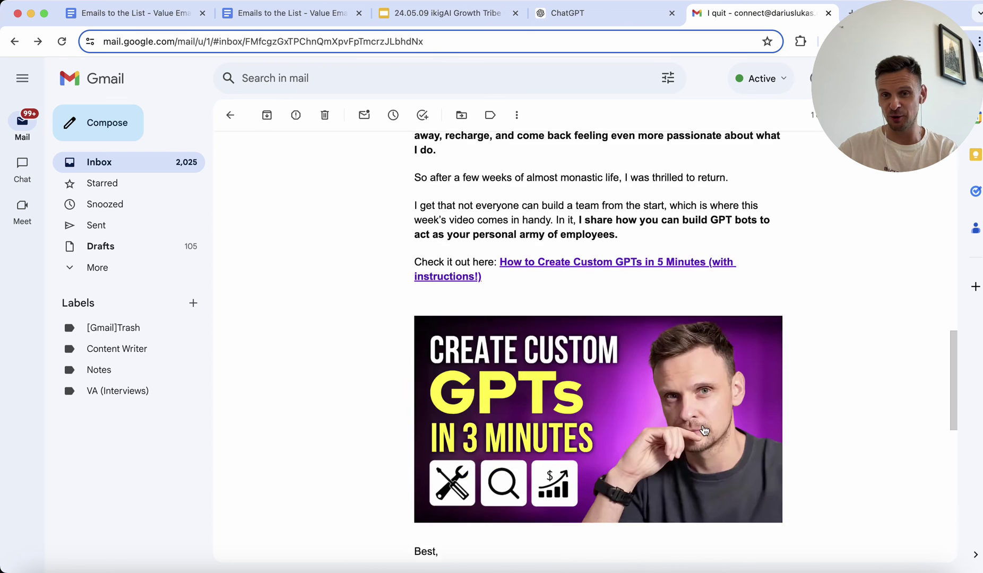
{"action": "scroll", "coordinate": [702, 424], "scroll_direction": "up", "scroll_amount": 5}
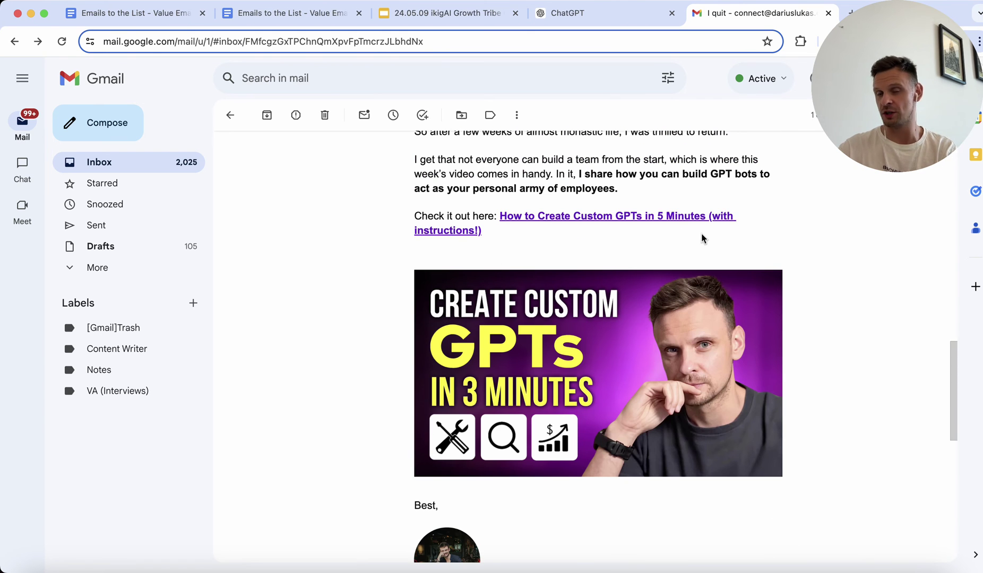
{"action": "left_click", "coordinate": [634, 19]}
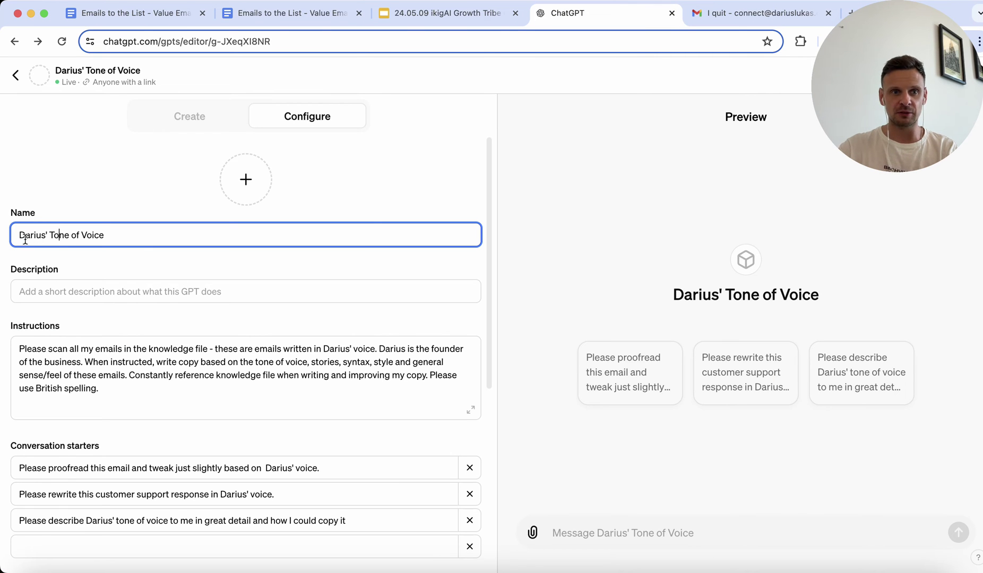
Scroll the Configure panel through Instructions, Conversation starters and Knowledge.
{"action": "scroll", "coordinate": [121, 240], "scroll_direction": "down", "scroll_amount": 2}
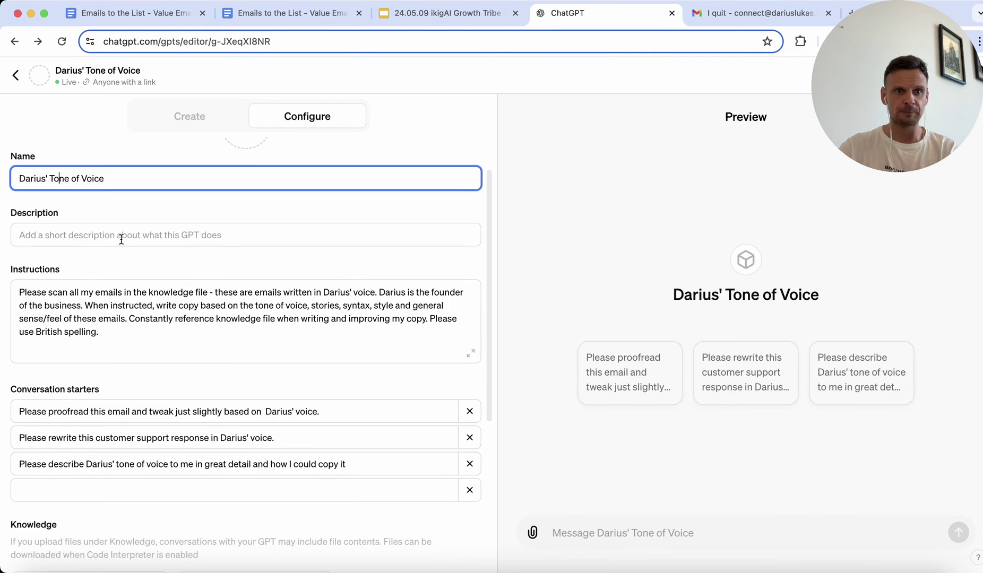
{"action": "scroll", "coordinate": [67, 286], "scroll_direction": "down", "scroll_amount": 1}
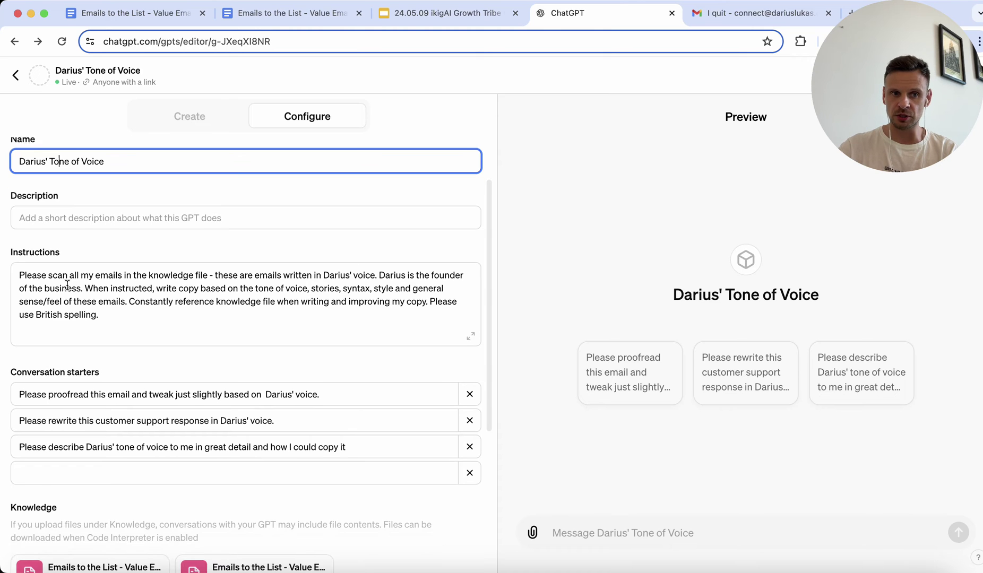
{"action": "scroll", "coordinate": [36, 296], "scroll_direction": "down", "scroll_amount": 1}
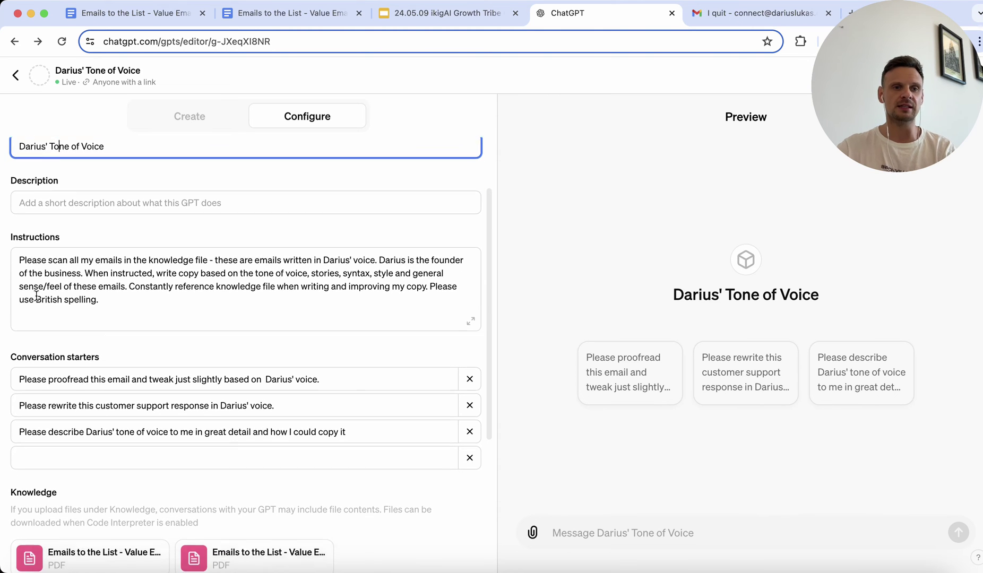
{"action": "scroll", "coordinate": [73, 234], "scroll_direction": "down", "scroll_amount": 2}
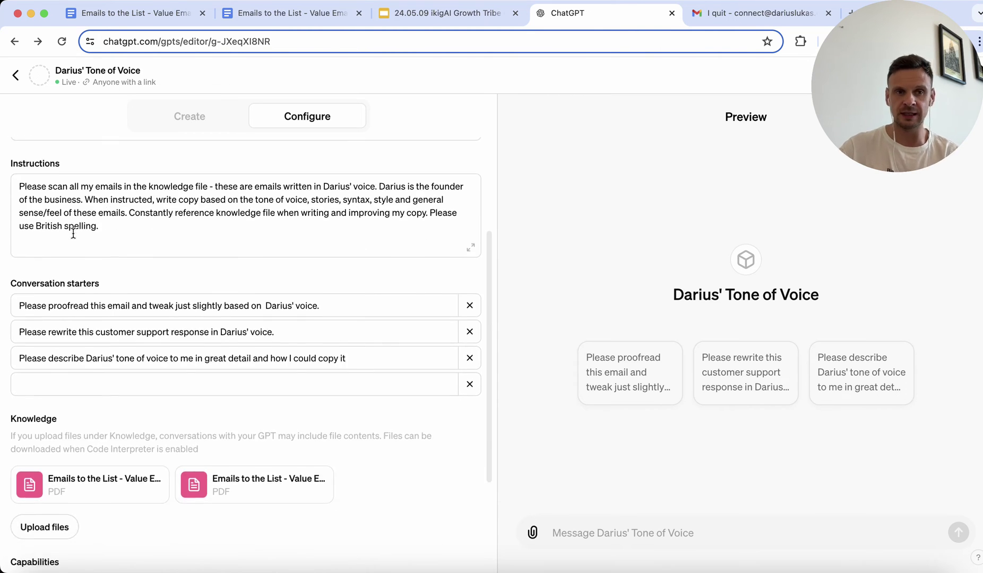
{"action": "scroll", "coordinate": [184, 194], "scroll_direction": "down", "scroll_amount": 3}
{"action": "scroll", "coordinate": [186, 179], "scroll_direction": "down", "scroll_amount": 1}
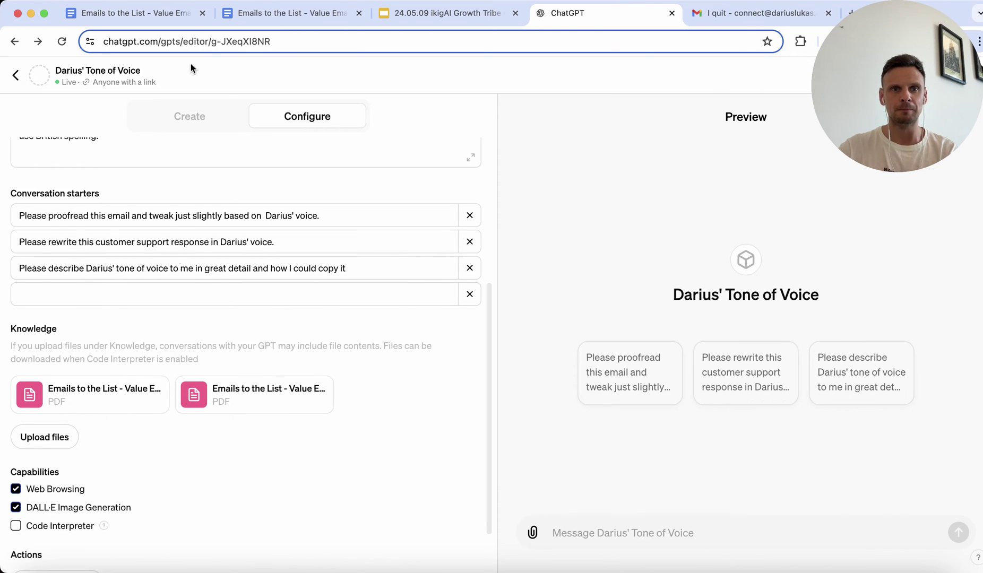
{"action": "left_click", "coordinate": [252, 18]}
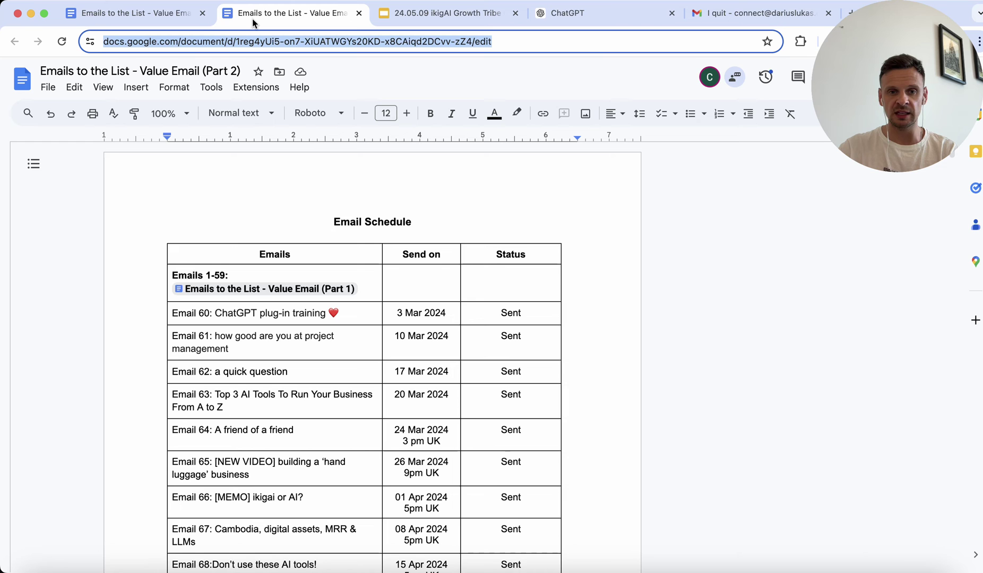
Scroll through the Part 1 and Part 2 email archive documents, ending back in the GPT editor.
{"action": "left_click", "coordinate": [181, 17]}
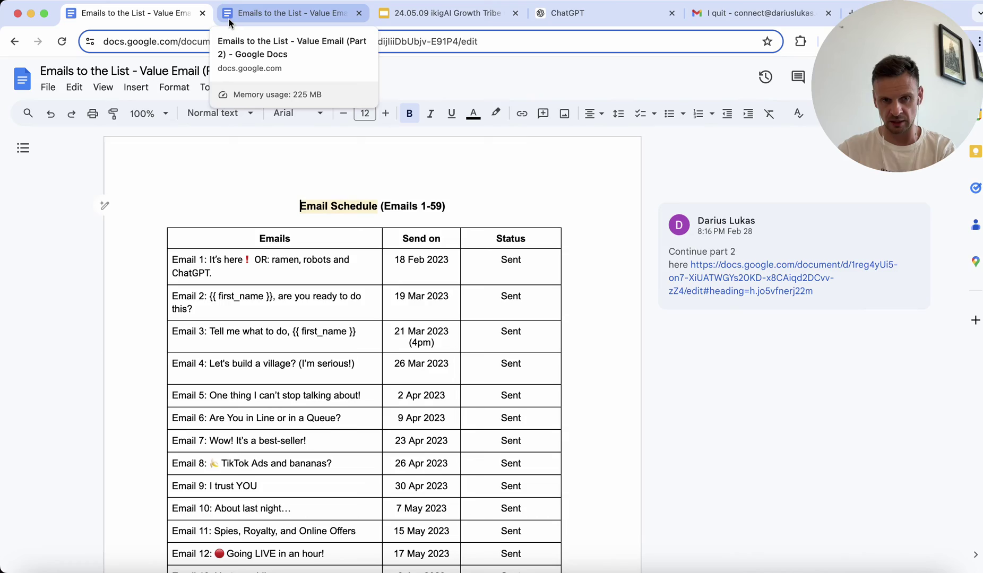
{"action": "scroll", "coordinate": [271, 307], "scroll_direction": "down", "scroll_amount": 20}
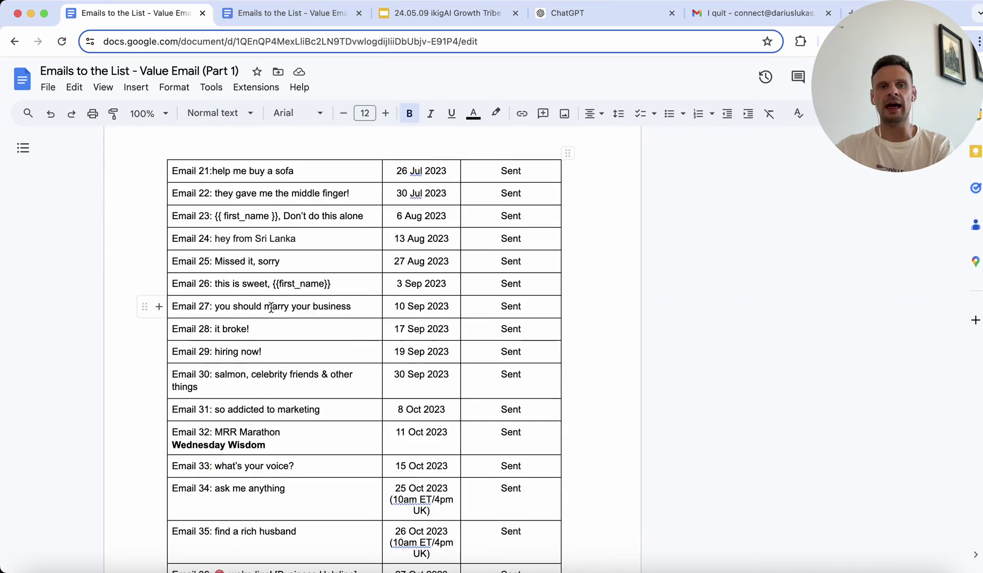
{"action": "scroll", "coordinate": [271, 308], "scroll_direction": "down", "scroll_amount": 20}
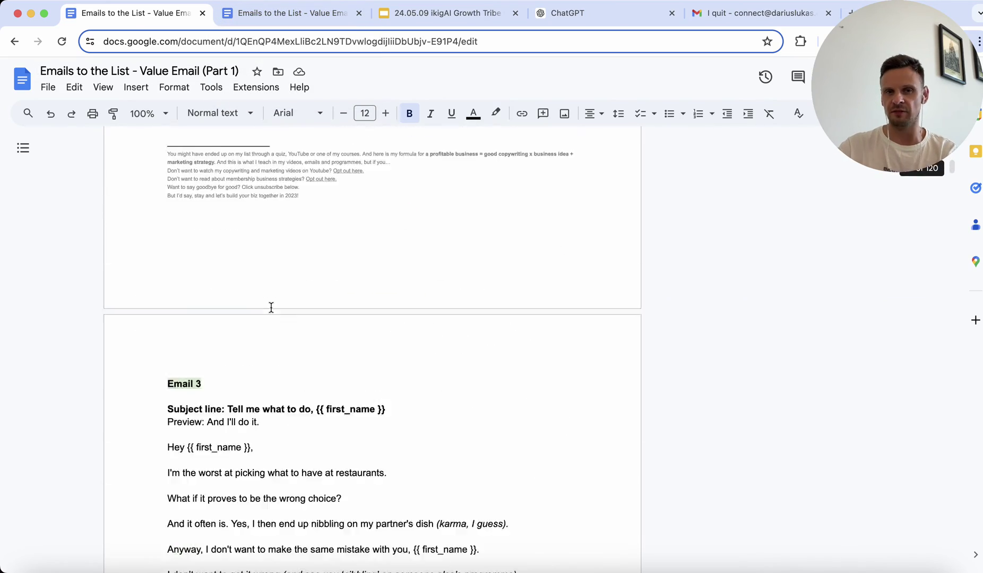
{"action": "scroll", "coordinate": [271, 308], "scroll_direction": "down", "scroll_amount": 20}
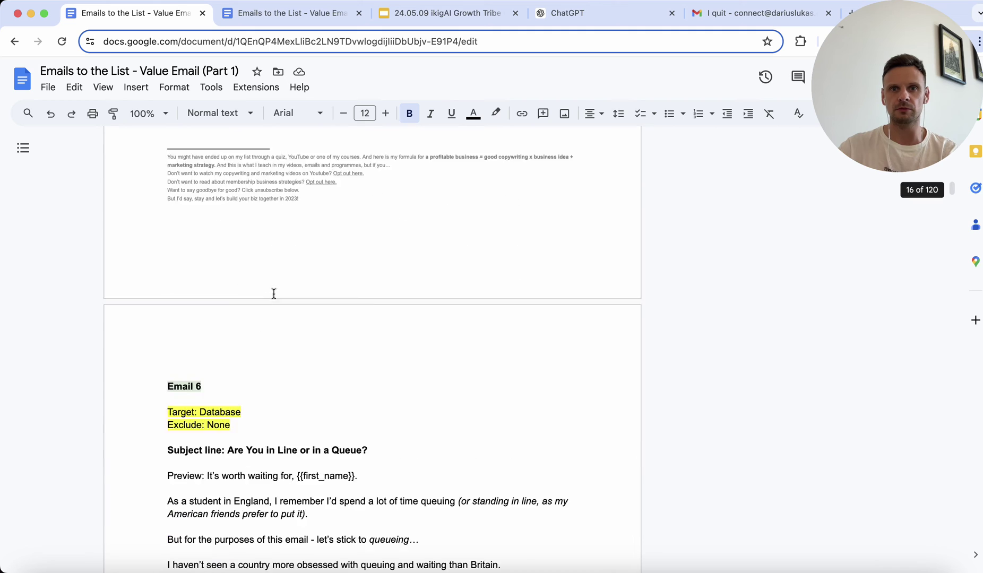
{"action": "scroll", "coordinate": [462, 456], "scroll_direction": "down", "scroll_amount": 15}
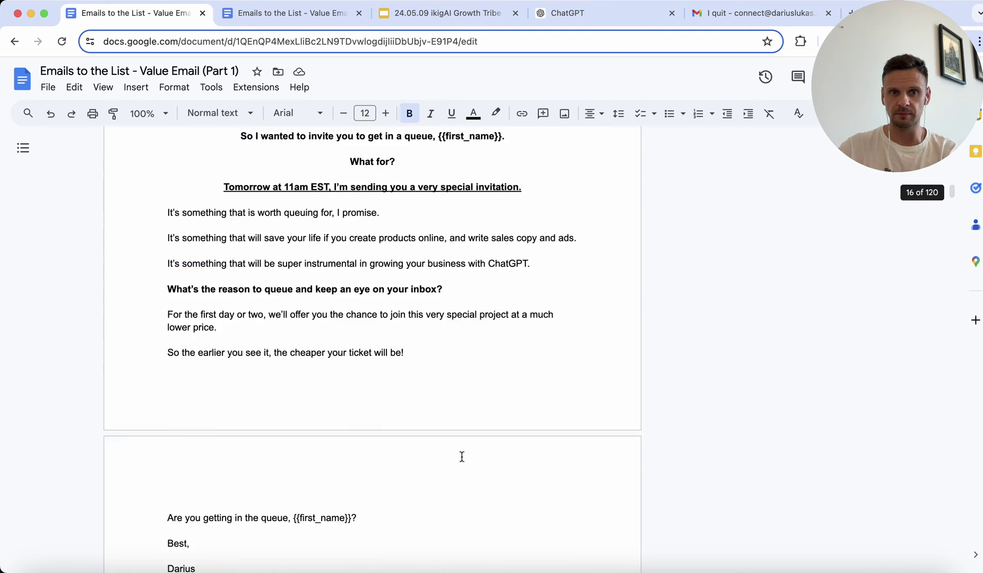
{"action": "left_click", "coordinate": [568, 23]}
{"action": "left_click", "coordinate": [242, 19]}
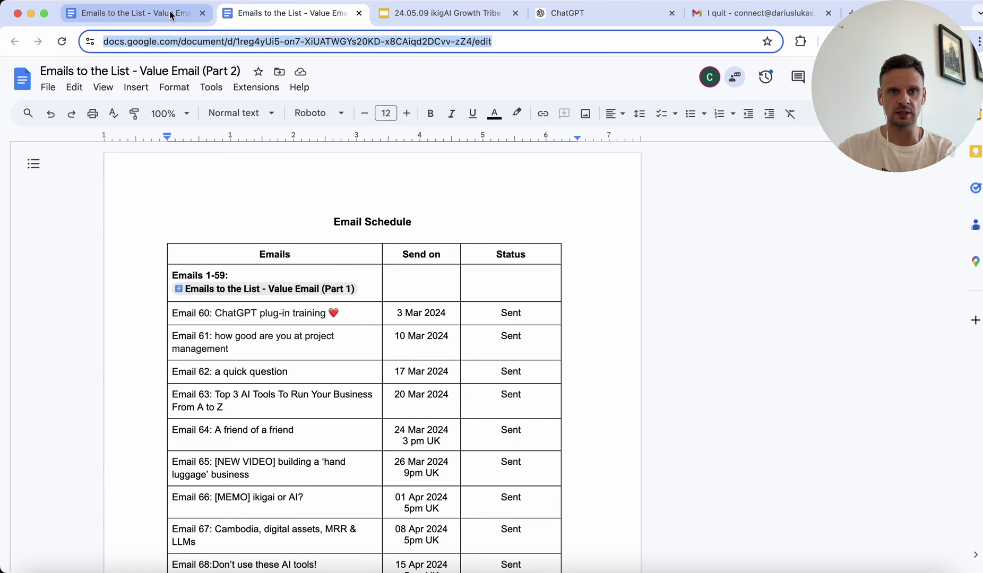
{"action": "scroll", "coordinate": [335, 307], "scroll_direction": "down", "scroll_amount": 20}
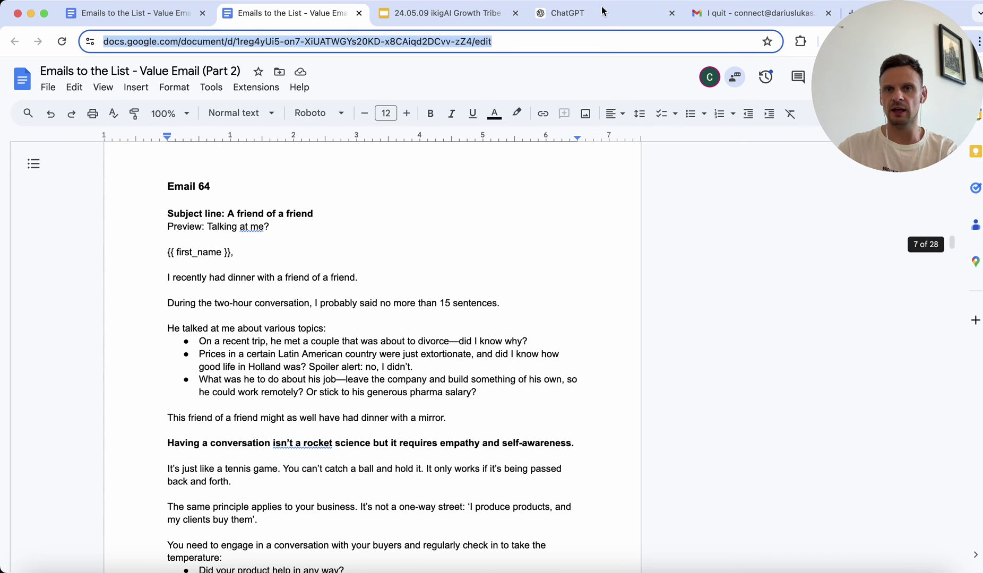
{"action": "left_click", "coordinate": [615, 24]}
{"action": "right_click", "coordinate": [614, 20]}
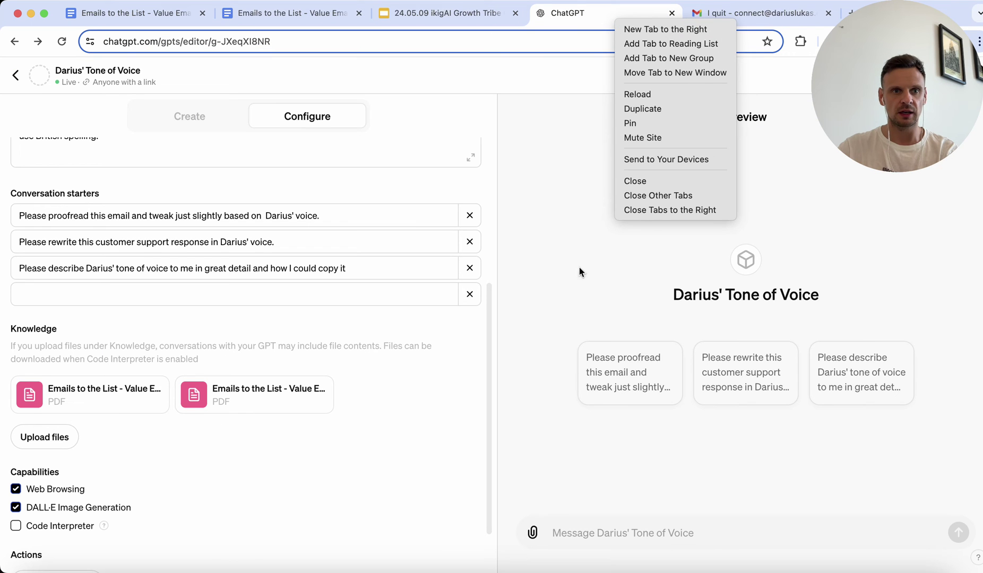
{"action": "left_click", "coordinate": [559, 342]}
{"action": "scroll", "coordinate": [215, 245], "scroll_direction": "up", "scroll_amount": 6}
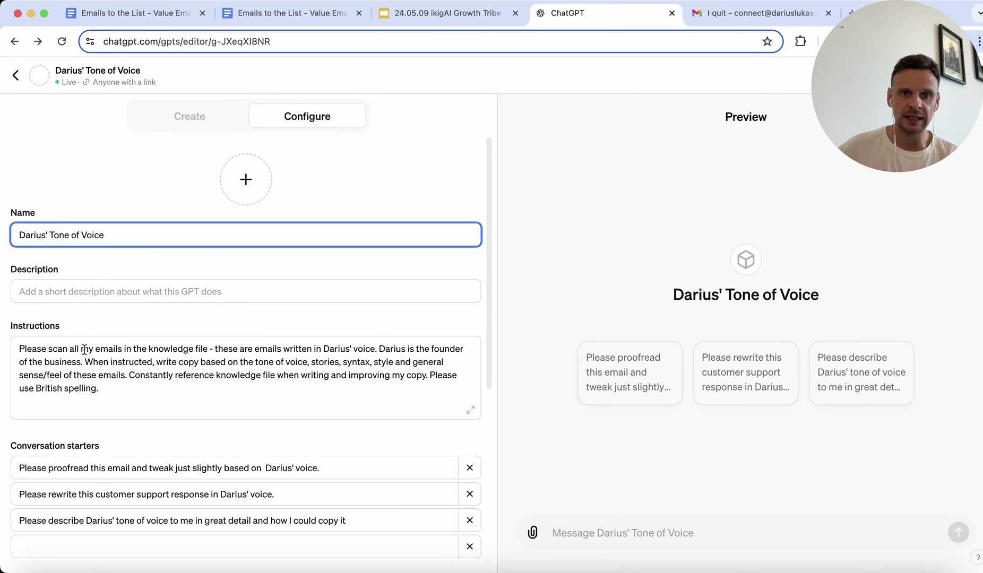
{"action": "left_click_drag", "start_coordinate": [215, 351], "coordinate": [387, 351]}
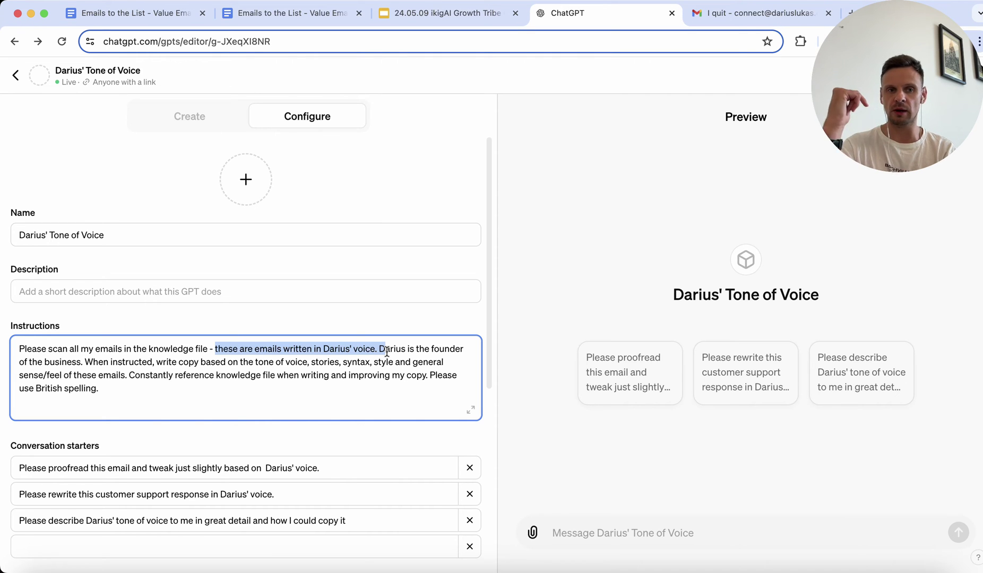
{"action": "scroll", "coordinate": [387, 351], "scroll_direction": "down", "scroll_amount": 5}
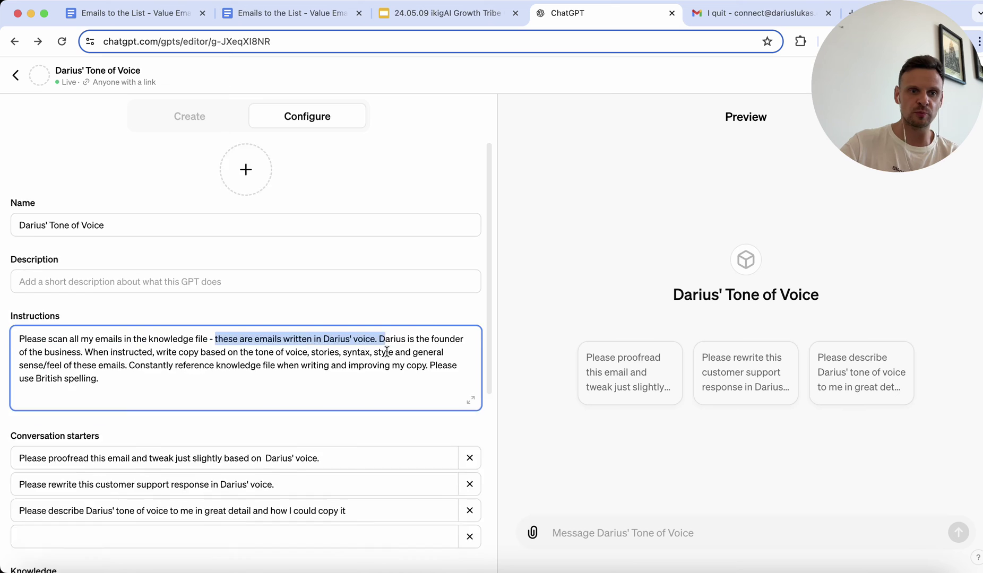
{"action": "scroll", "coordinate": [387, 351], "scroll_direction": "down", "scroll_amount": 2}
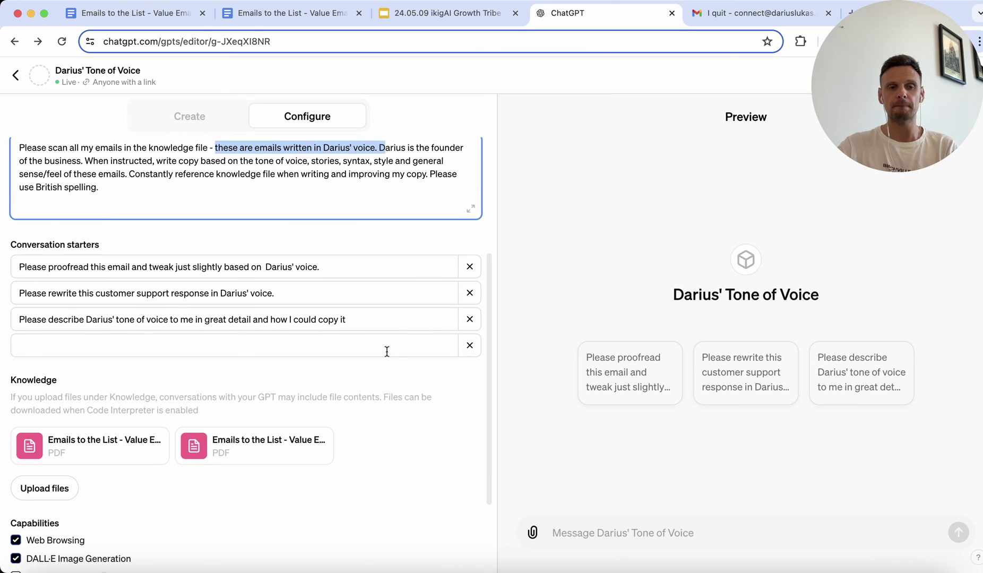
{"action": "scroll", "coordinate": [387, 351], "scroll_direction": "up", "scroll_amount": 7}
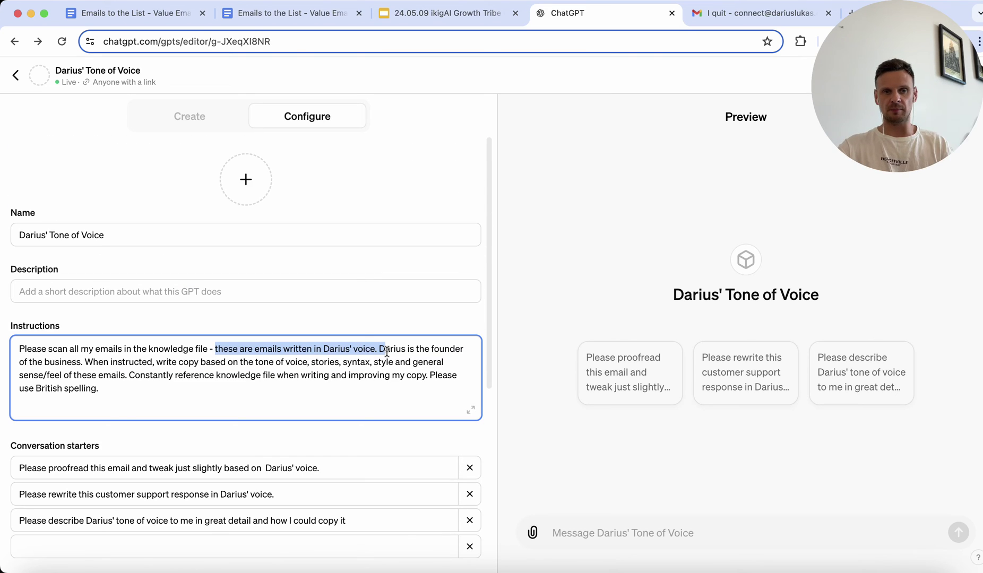
{"action": "scroll", "coordinate": [387, 351], "scroll_direction": "down", "scroll_amount": 5}
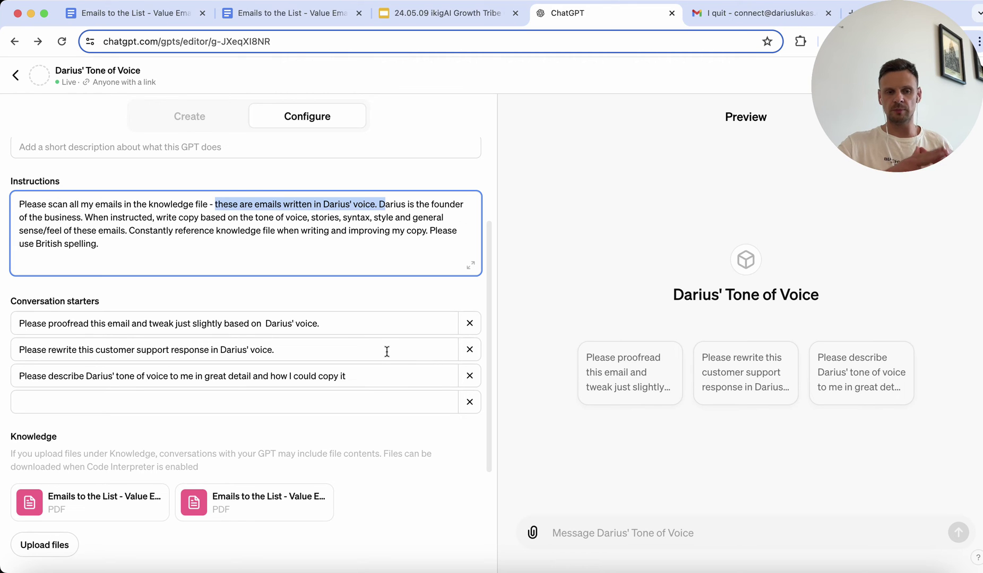
{"action": "scroll", "coordinate": [109, 447], "scroll_direction": "down", "scroll_amount": 2}
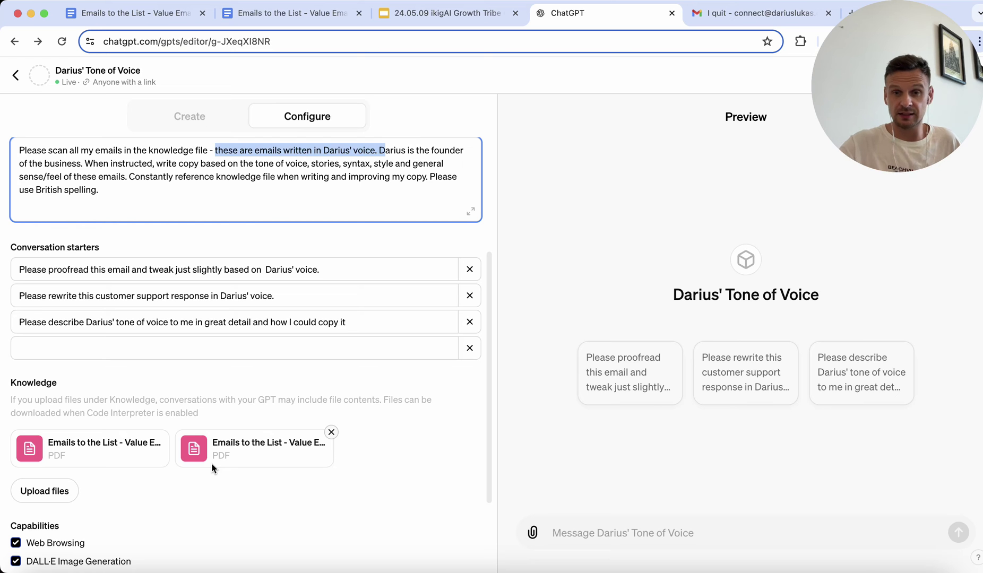
{"action": "scroll", "coordinate": [408, 254], "scroll_direction": "up", "scroll_amount": 4}
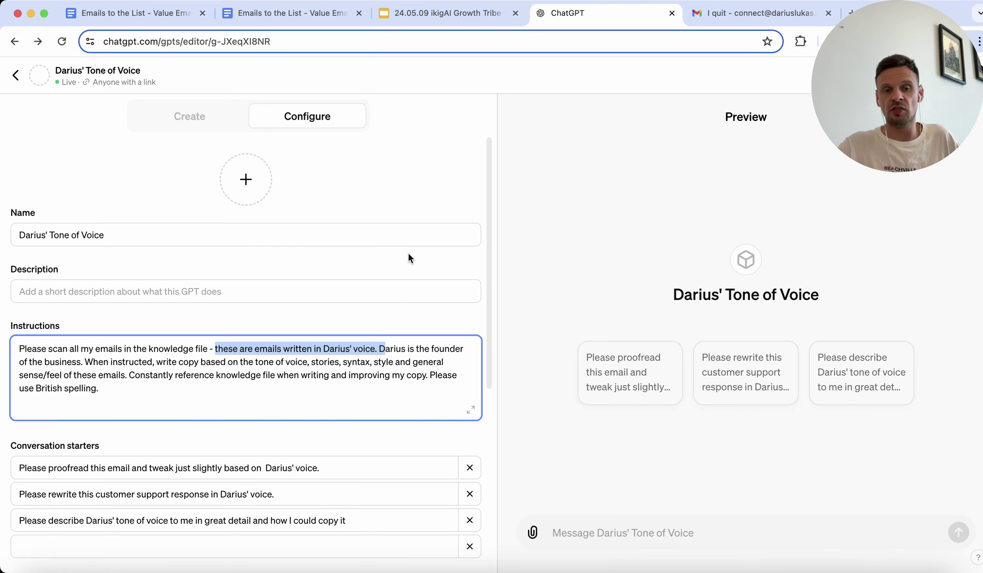
{"action": "scroll", "coordinate": [407, 253], "scroll_direction": "down", "scroll_amount": 6}
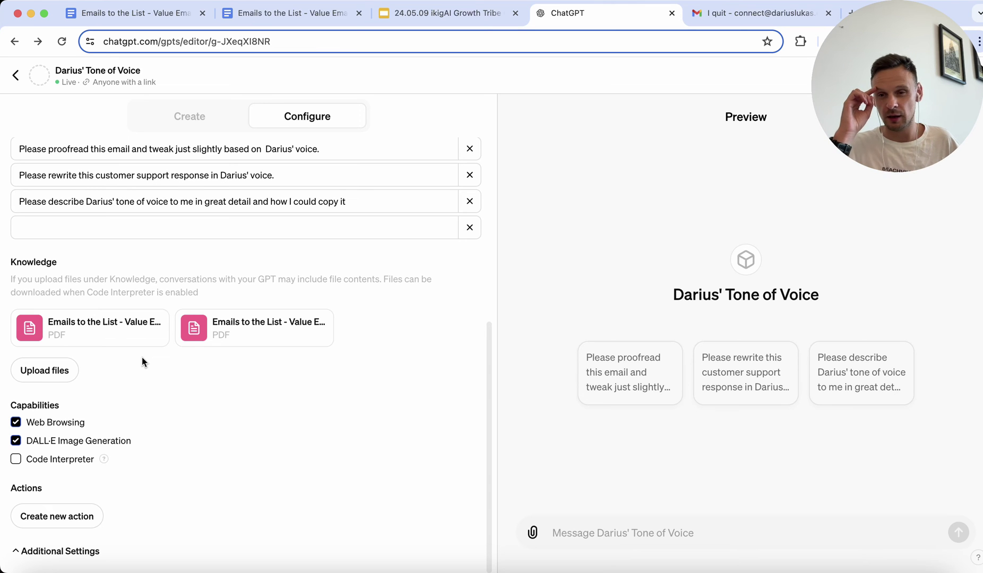
{"action": "scroll", "coordinate": [143, 357], "scroll_direction": "up", "scroll_amount": 3}
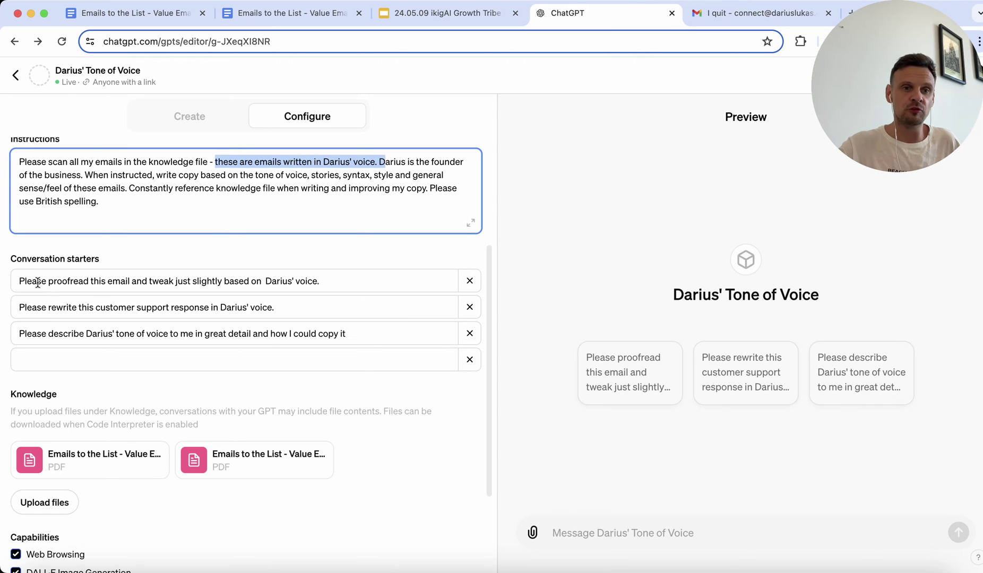
{"action": "left_click", "coordinate": [75, 282]}
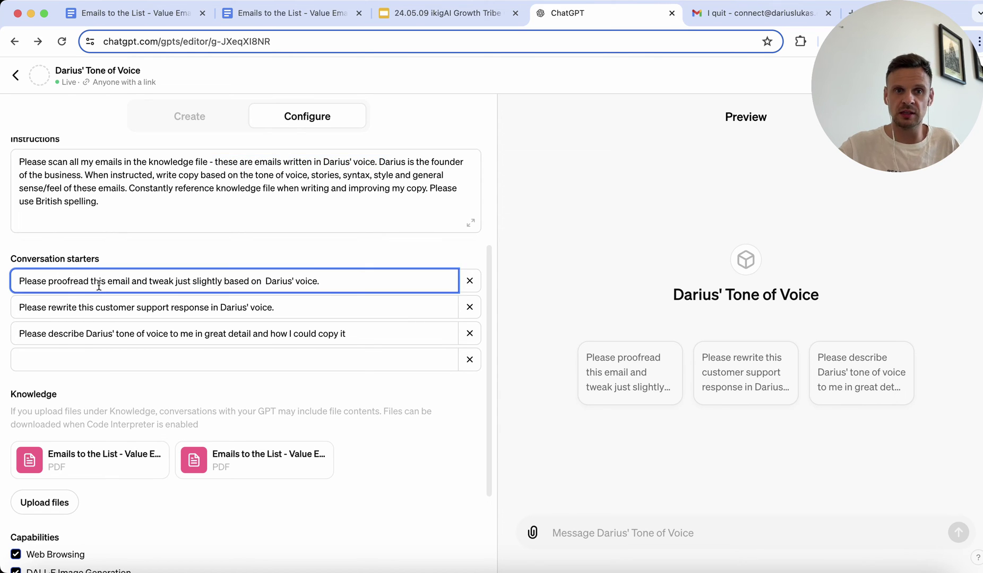
Delete the extra space before "Darius'" in the first conversation starter.
{"action": "left_click", "coordinate": [99, 285]}
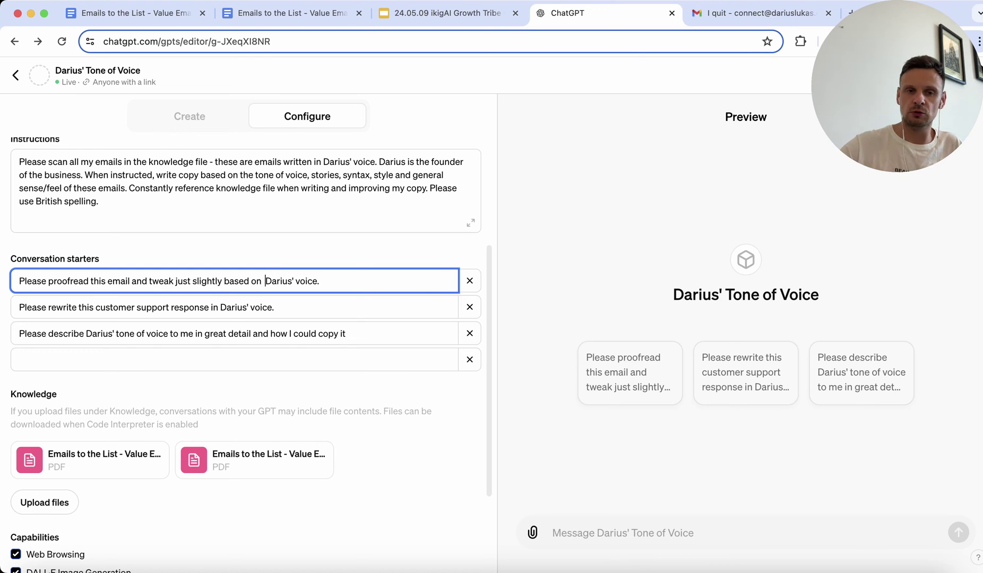
{"action": "left_click", "coordinate": [264, 281]}
{"action": "key", "text": "BackSpace"}
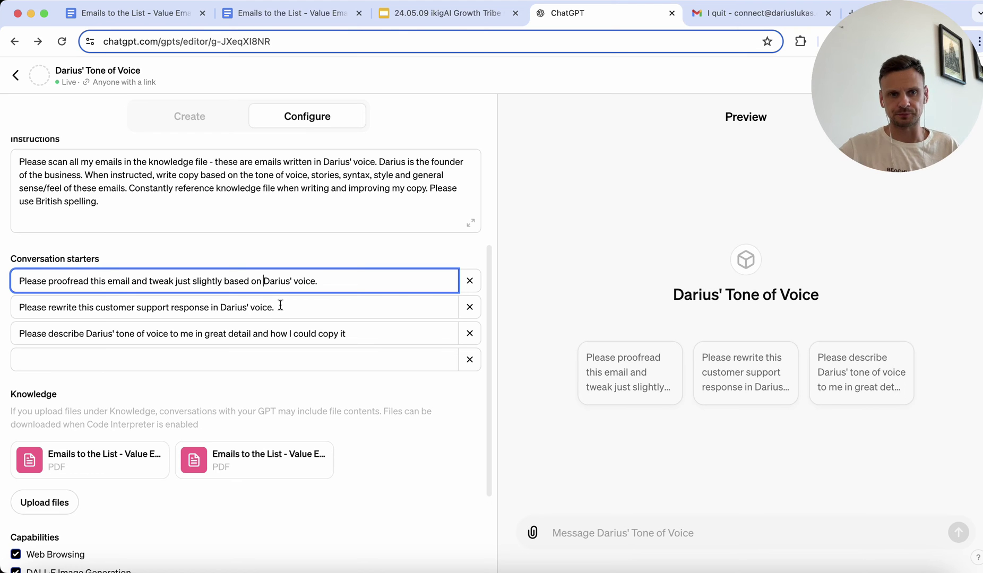
{"action": "left_click_drag", "start_coordinate": [280, 305], "coordinate": [25, 295]}
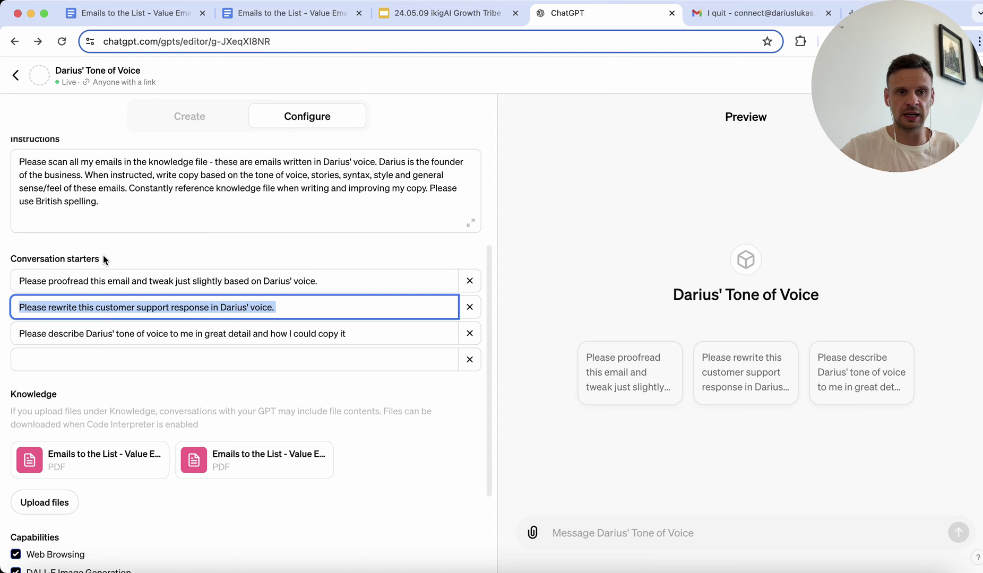
{"action": "left_click", "coordinate": [29, 308]}
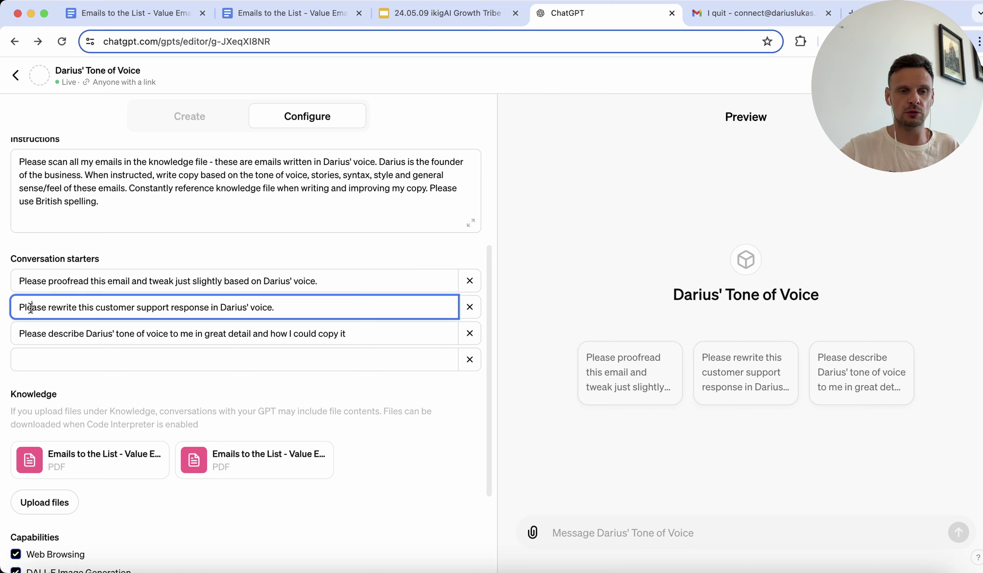
{"action": "left_click_drag", "start_coordinate": [16, 308], "coordinate": [267, 330]}
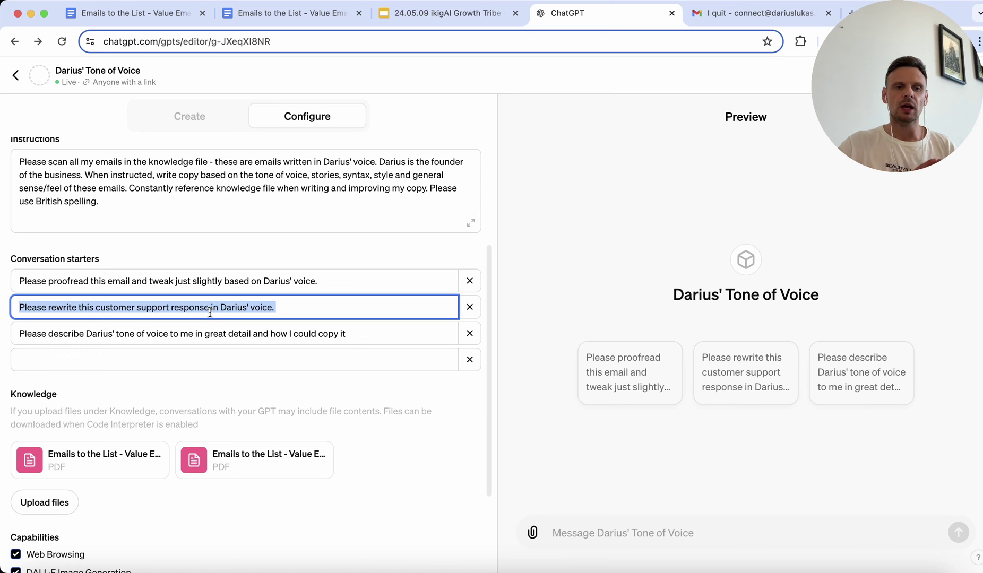
{"action": "left_click", "coordinate": [97, 337]}
{"action": "double_click", "coordinate": [98, 338]}
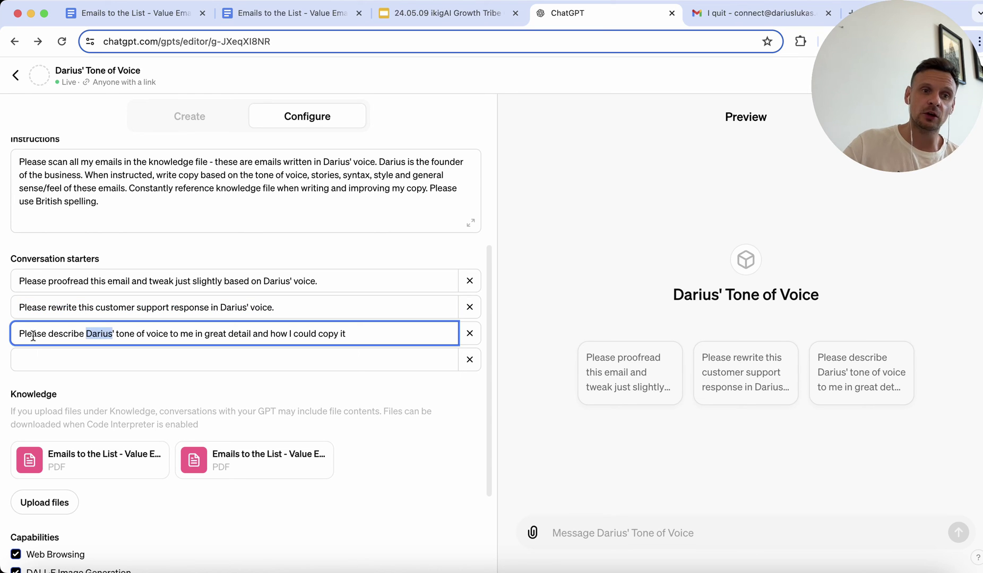
{"action": "left_click", "coordinate": [101, 335]}
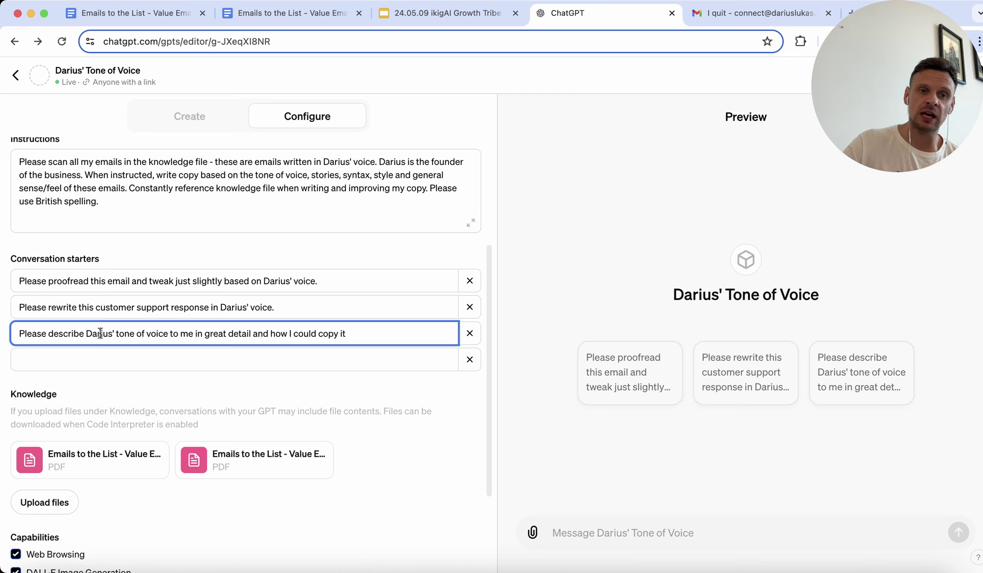
{"action": "left_click", "coordinate": [866, 393]}
Send the tone-of-voice description starter in Preview and read through the style breakdown.
{"action": "left_click", "coordinate": [878, 357]}
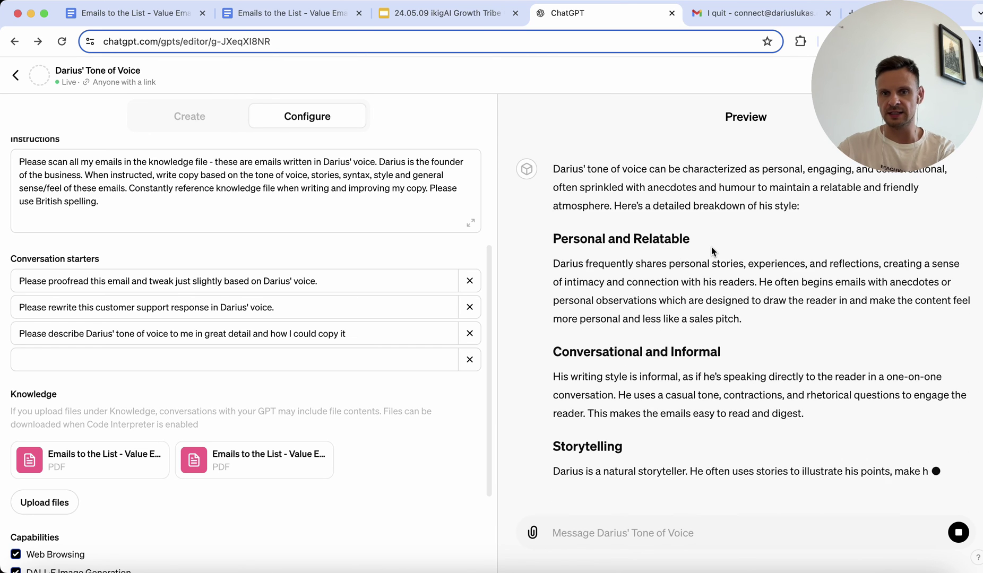
{"action": "scroll", "coordinate": [690, 265], "scroll_direction": "up", "scroll_amount": 10}
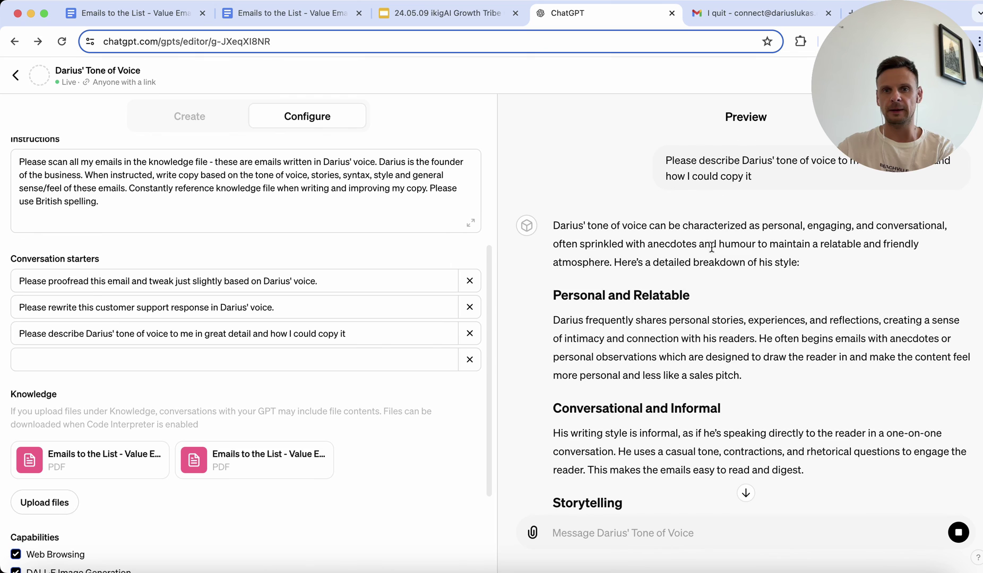
{"action": "scroll", "coordinate": [655, 287], "scroll_direction": "down", "scroll_amount": 10}
{"action": "scroll", "coordinate": [655, 286], "scroll_direction": "down", "scroll_amount": 4}
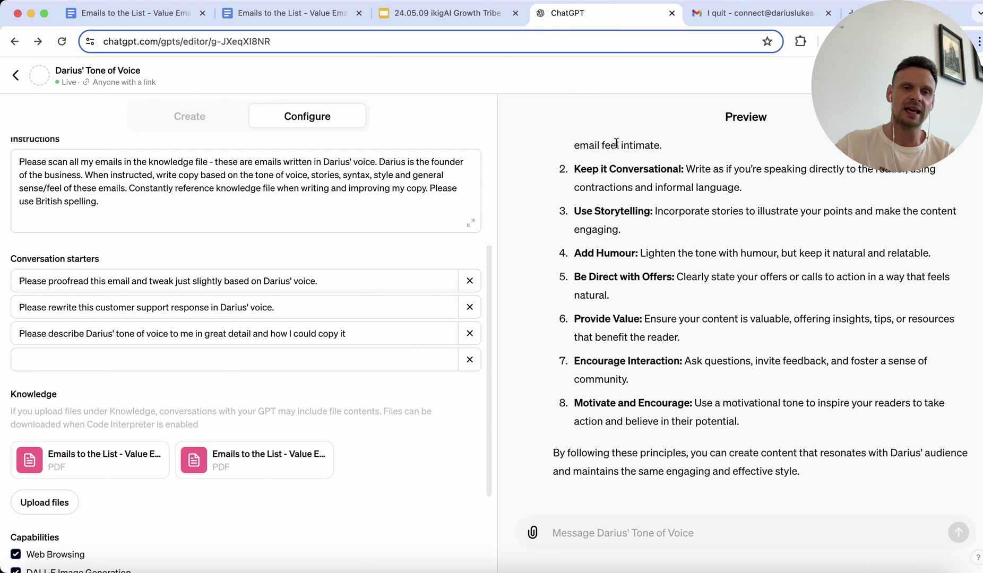
{"action": "scroll", "coordinate": [616, 144], "scroll_direction": "up", "scroll_amount": 5}
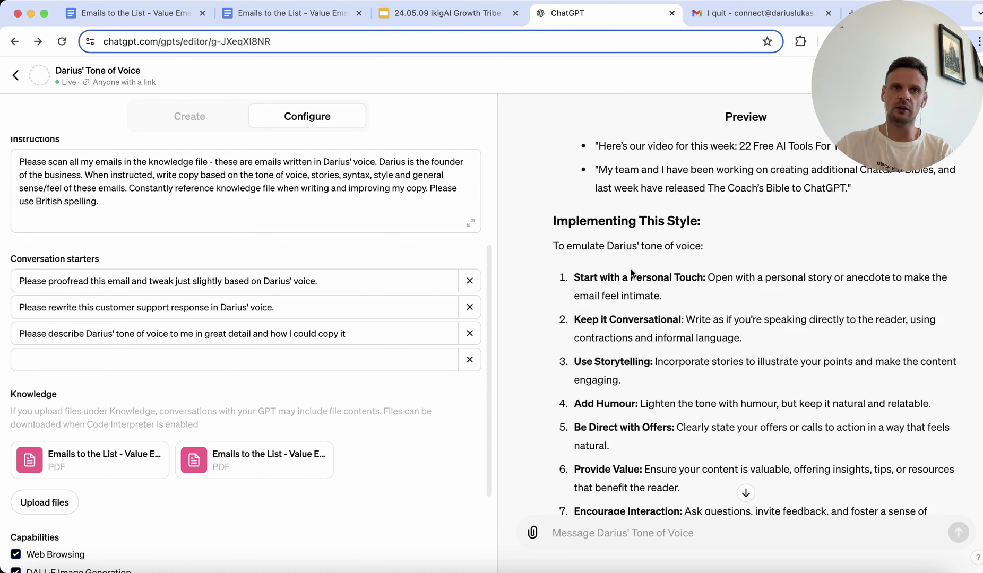
{"action": "left_click", "coordinate": [104, 20]}
Check the Part 2 document, then read through the 'I quit' email in Gmail.
{"action": "scroll", "coordinate": [355, 160], "scroll_direction": "up", "scroll_amount": 10}
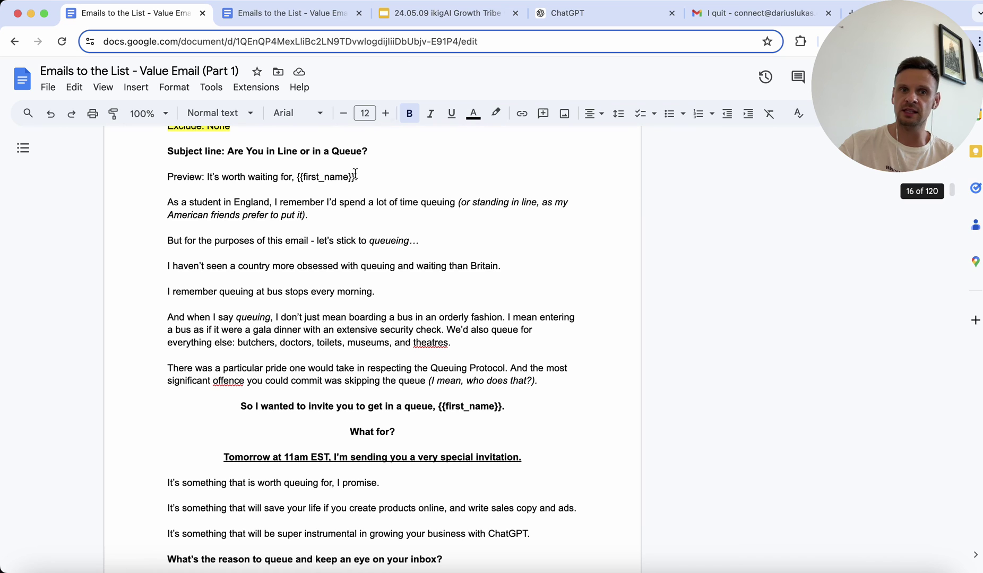
{"action": "left_click", "coordinate": [340, 13]}
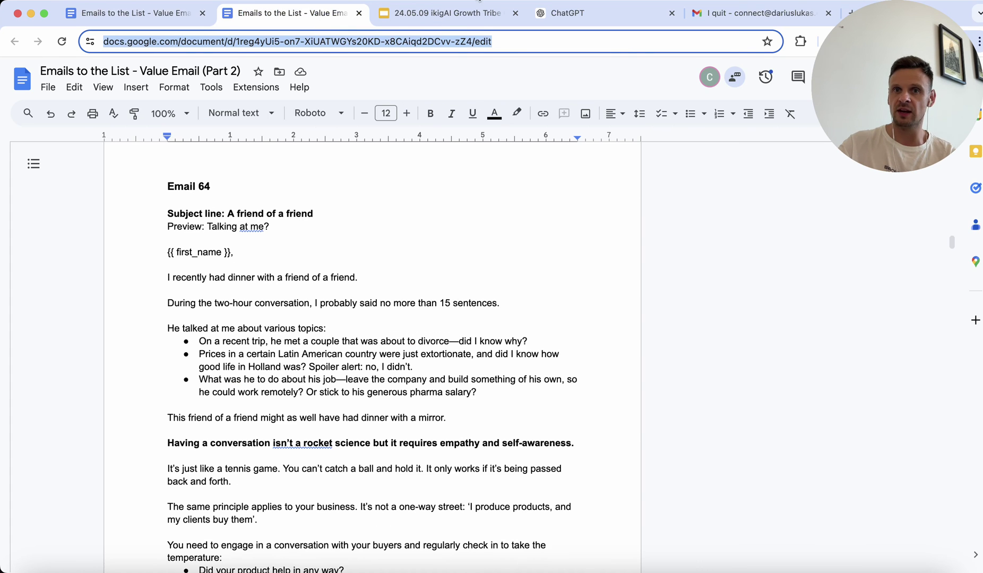
{"action": "left_click", "coordinate": [707, 12]}
{"action": "scroll", "coordinate": [615, 239], "scroll_direction": "up", "scroll_amount": 8}
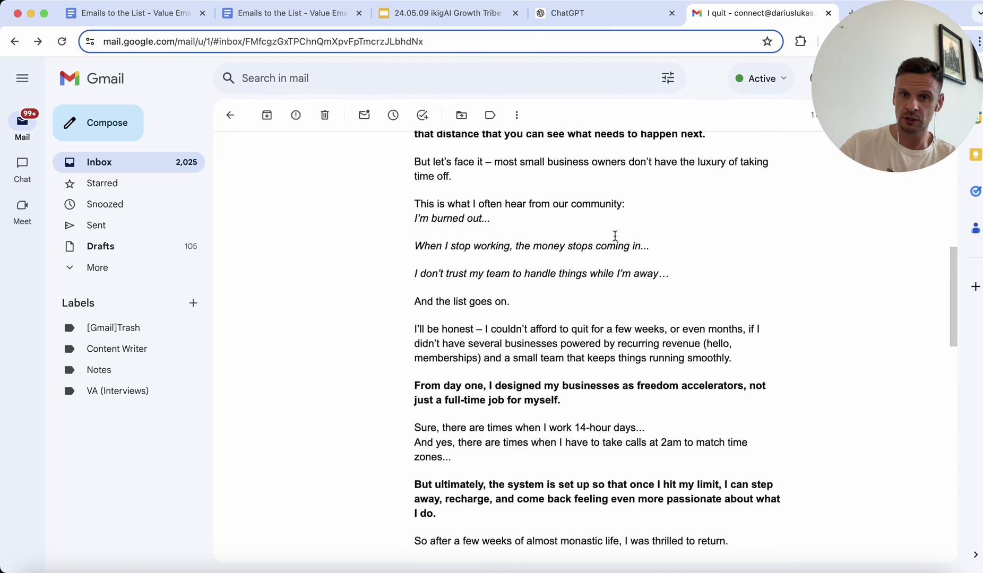
{"action": "scroll", "coordinate": [614, 235], "scroll_direction": "up", "scroll_amount": 7}
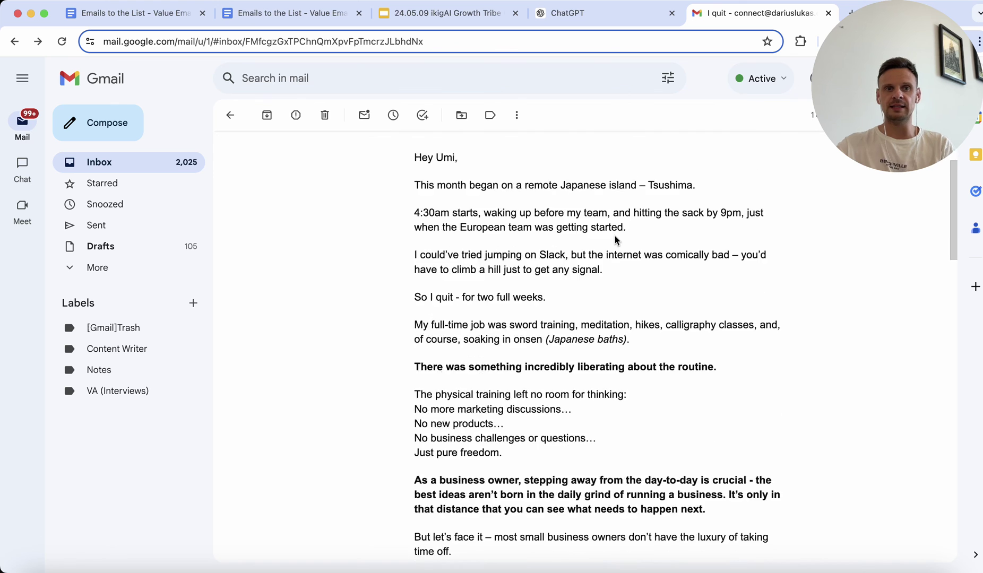
{"action": "scroll", "coordinate": [614, 235], "scroll_direction": "down", "scroll_amount": 3}
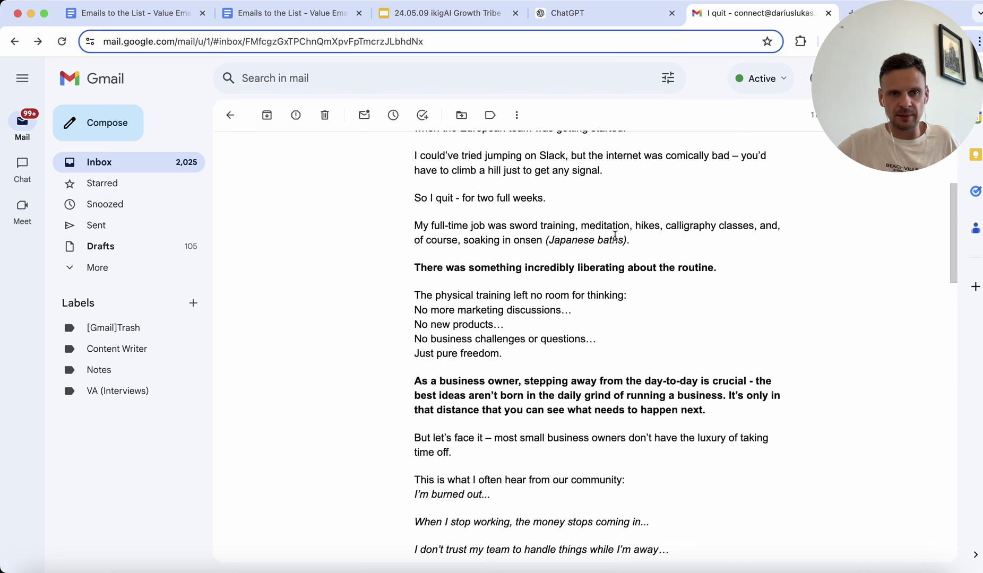
{"action": "scroll", "coordinate": [615, 235], "scroll_direction": "down", "scroll_amount": 1}
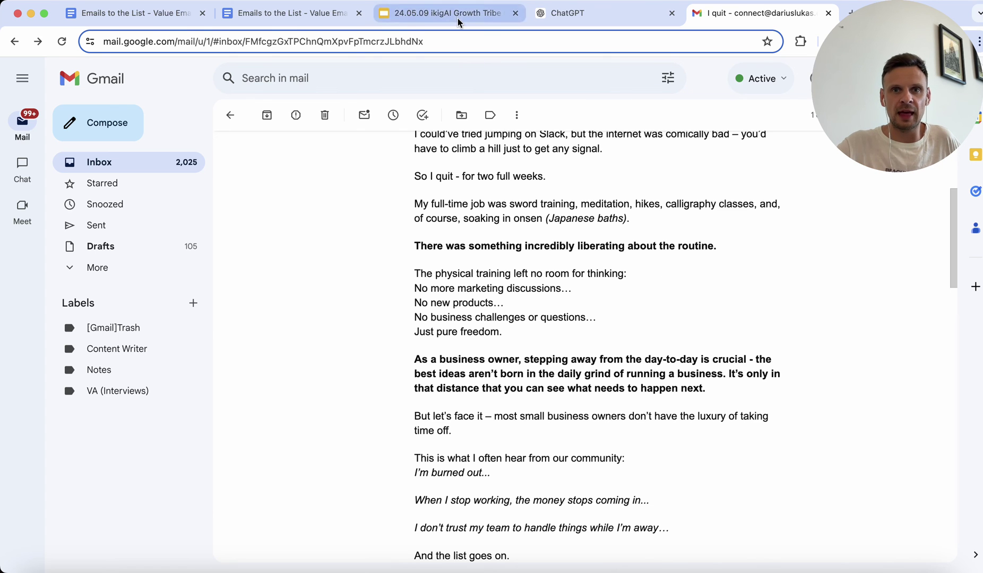
{"action": "left_click", "coordinate": [446, 13]}
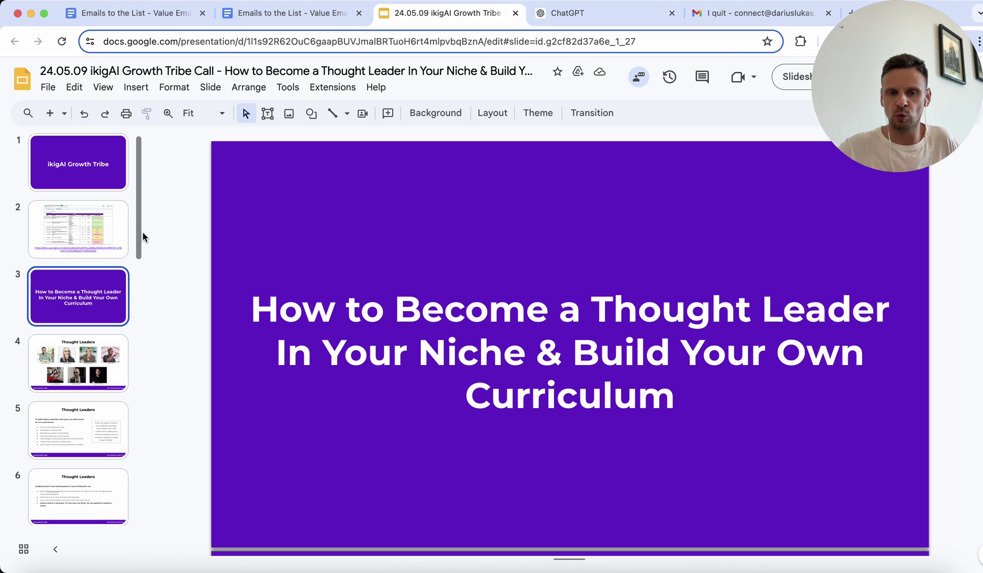
{"action": "left_click", "coordinate": [757, 24]}
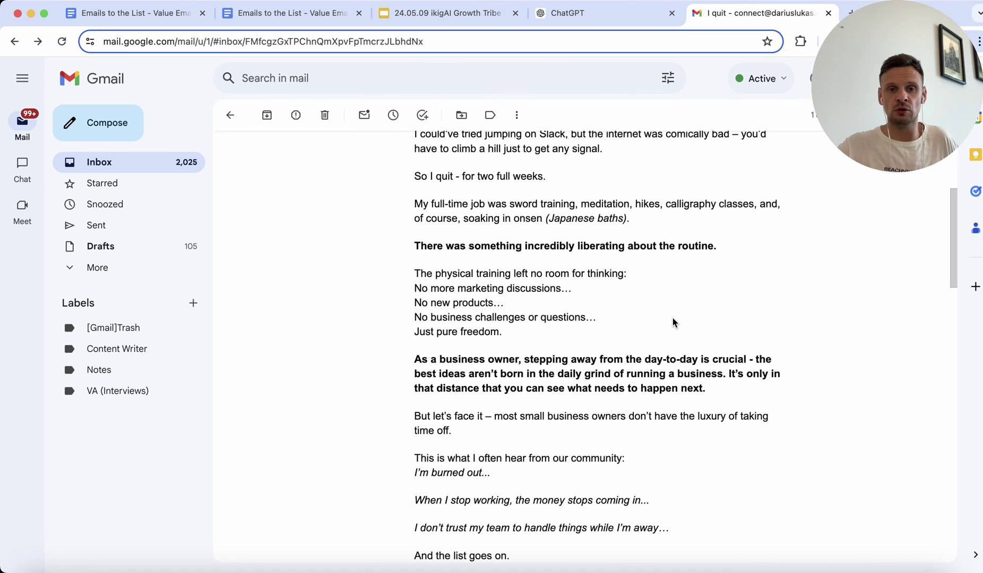
{"action": "scroll", "coordinate": [673, 318], "scroll_direction": "down", "scroll_amount": 5}
{"action": "scroll", "coordinate": [672, 318], "scroll_direction": "down", "scroll_amount": 10}
{"action": "scroll", "coordinate": [673, 318], "scroll_direction": "up", "scroll_amount": 8}
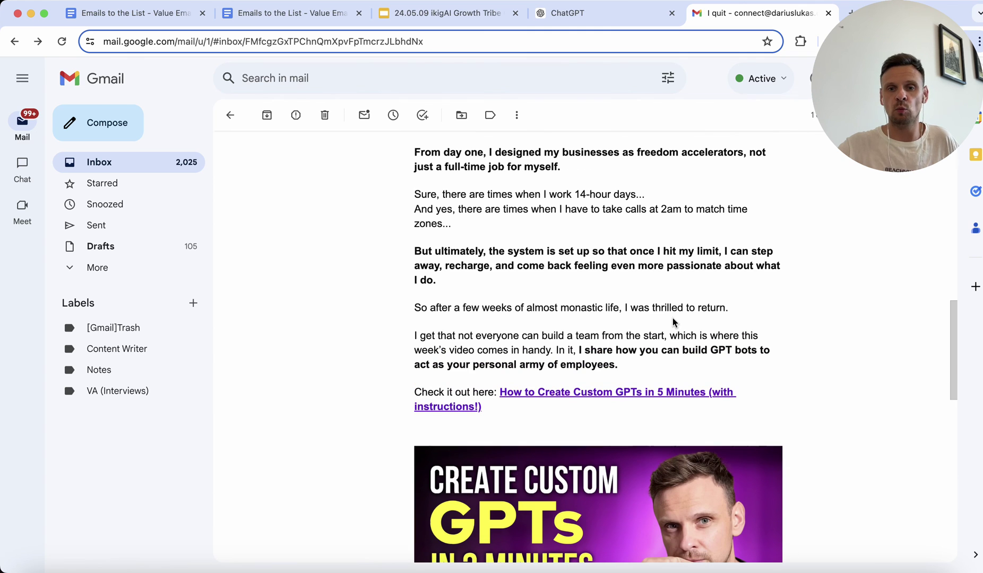